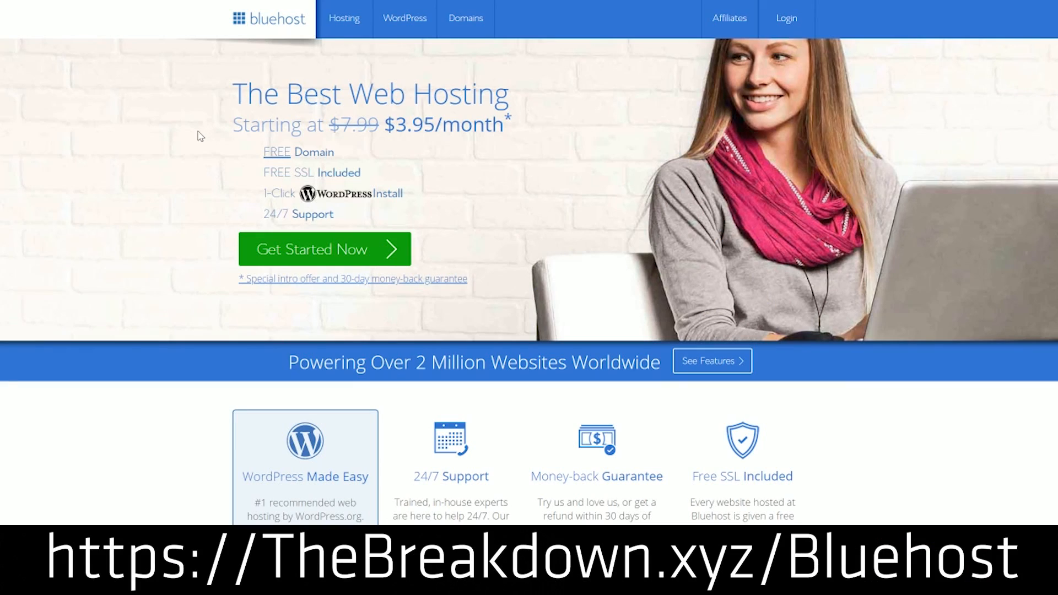
Choose the Basic hosting plan and submit asdfafwefasdfaw as the new .com domain
click(319, 245)
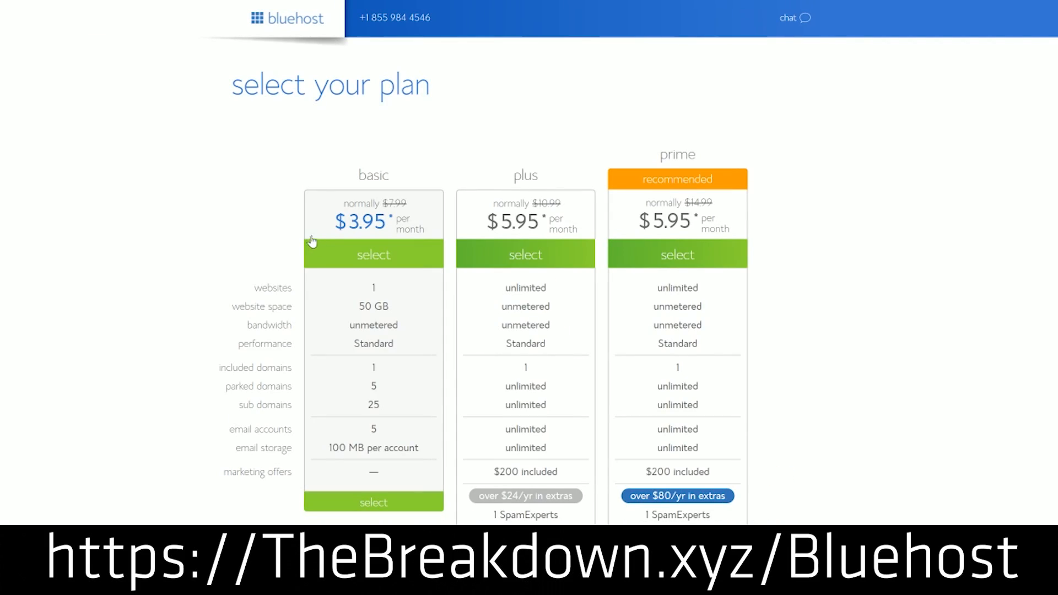
click(353, 505)
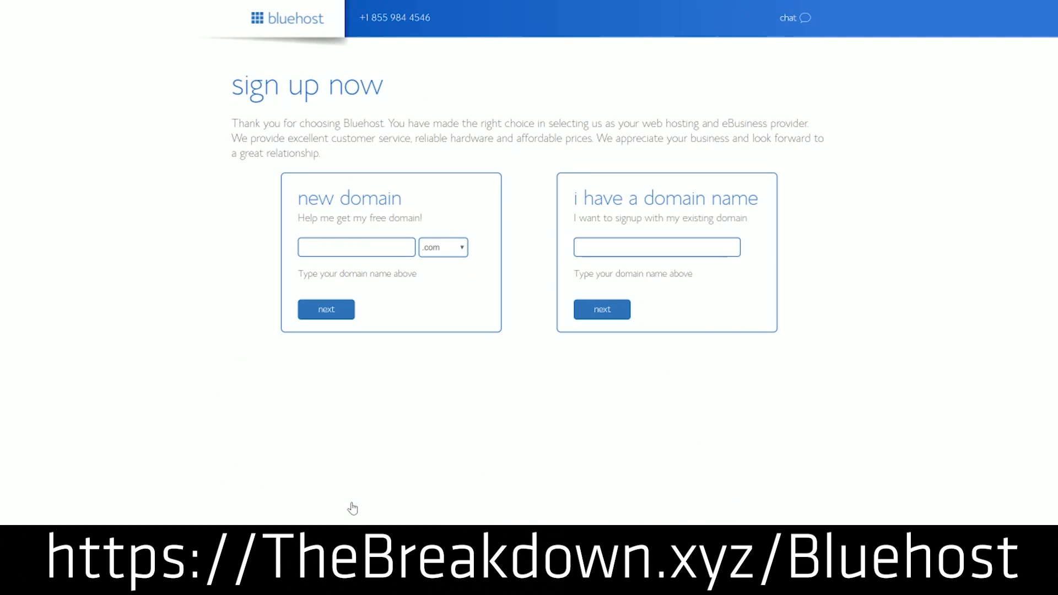
click(408, 252)
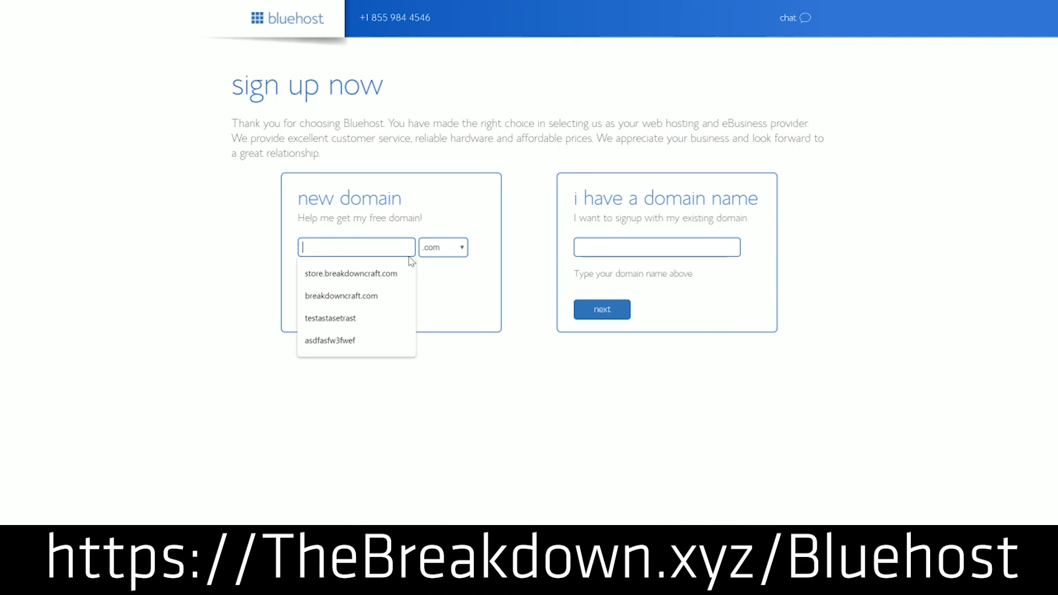
text(asdfafwefasdfaw)
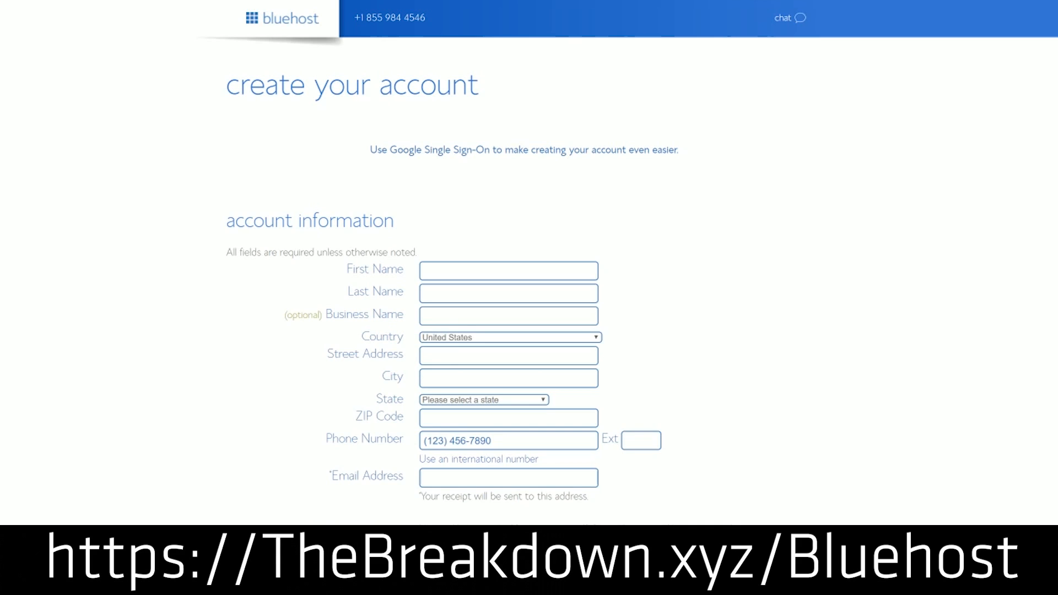
Examine the Account Plan choices in the package information section
scroll(456, 350, down, 5)
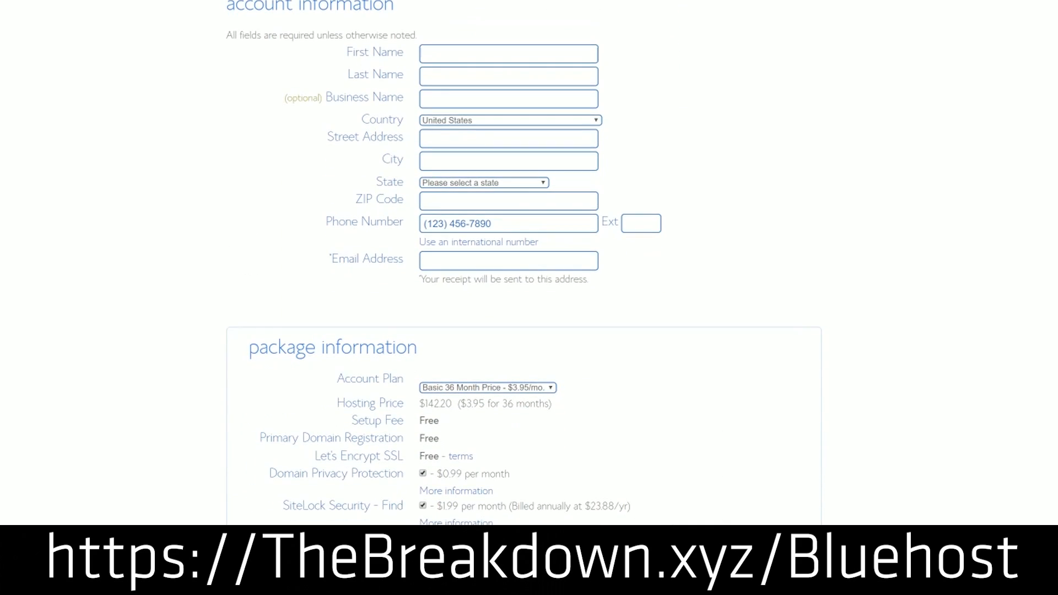
click(467, 380)
click(465, 389)
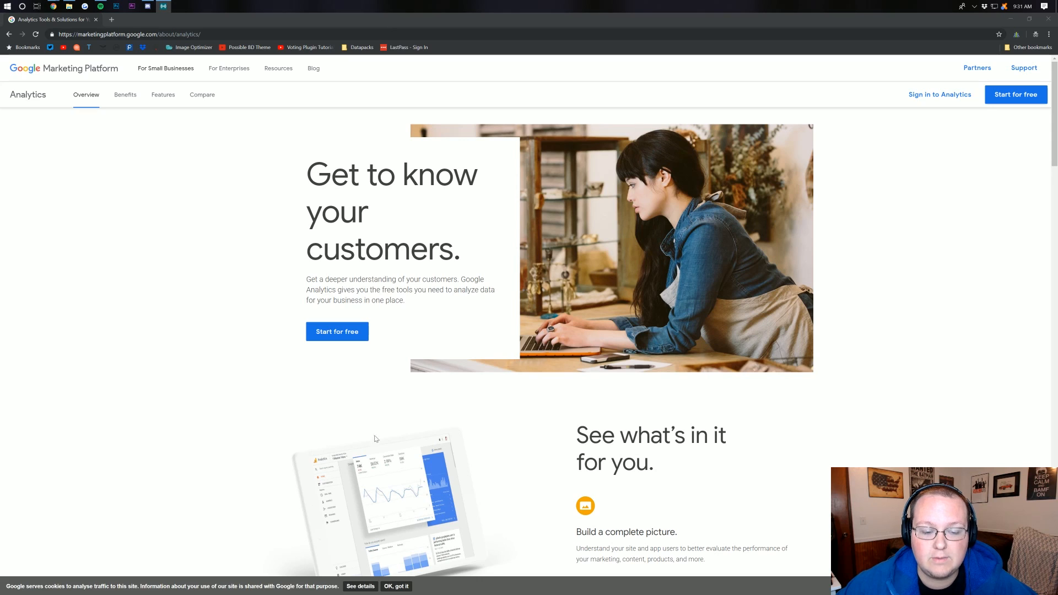
Start the free Google Analytics sign-up through account creation and dismiss the mobile app promotion on the New Account form
click(356, 337)
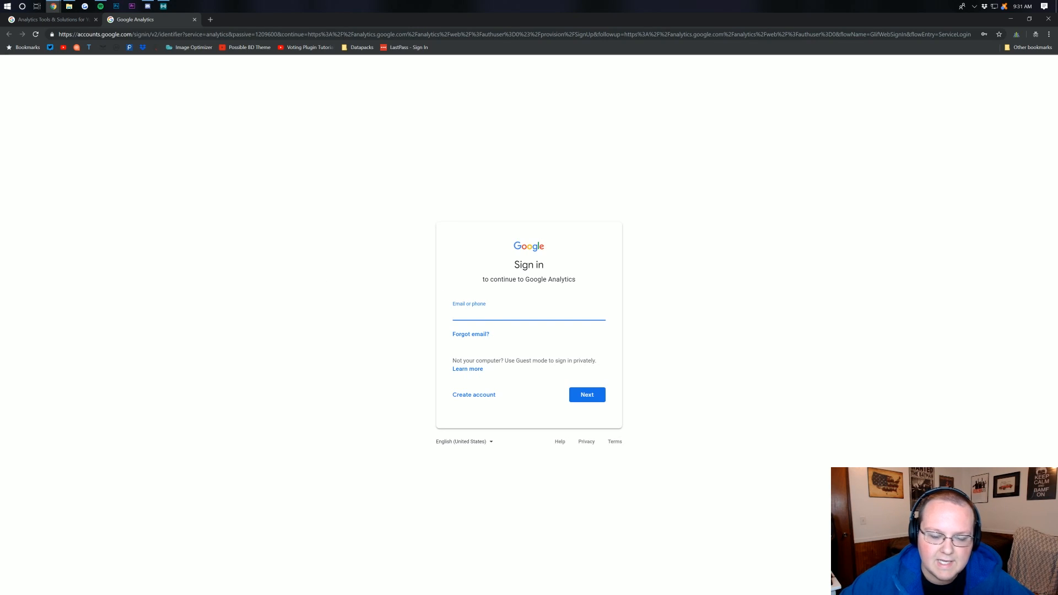
click(472, 394)
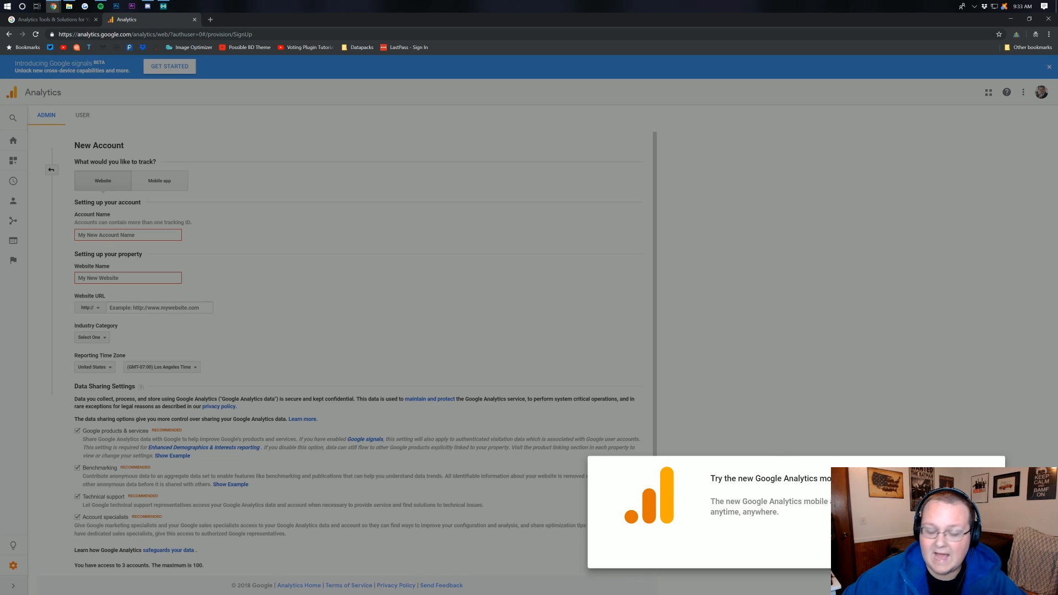
click(918, 551)
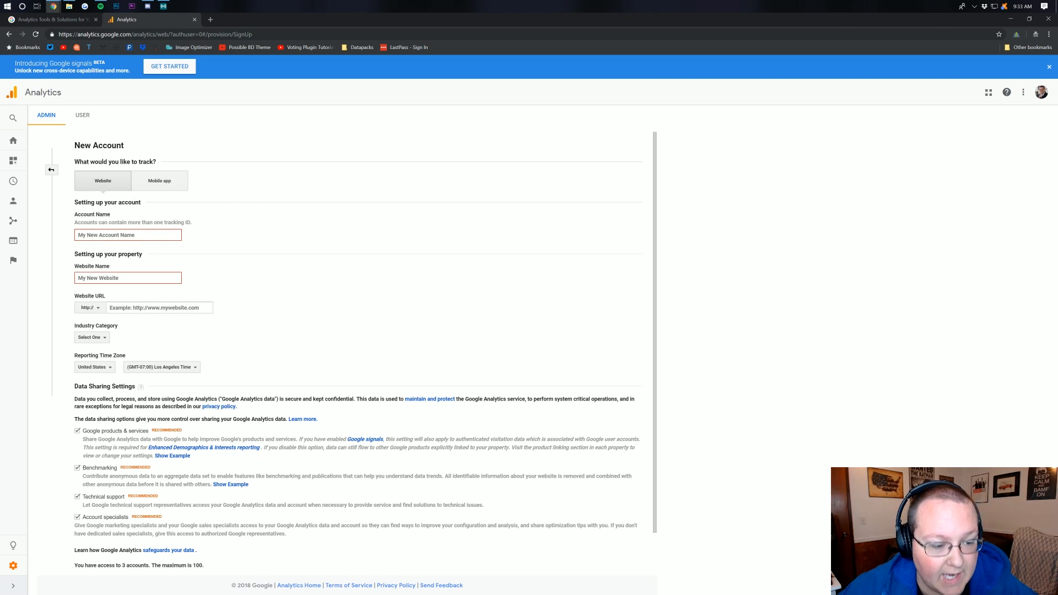
Enter the site's domain name as the Analytics account name
click(128, 235)
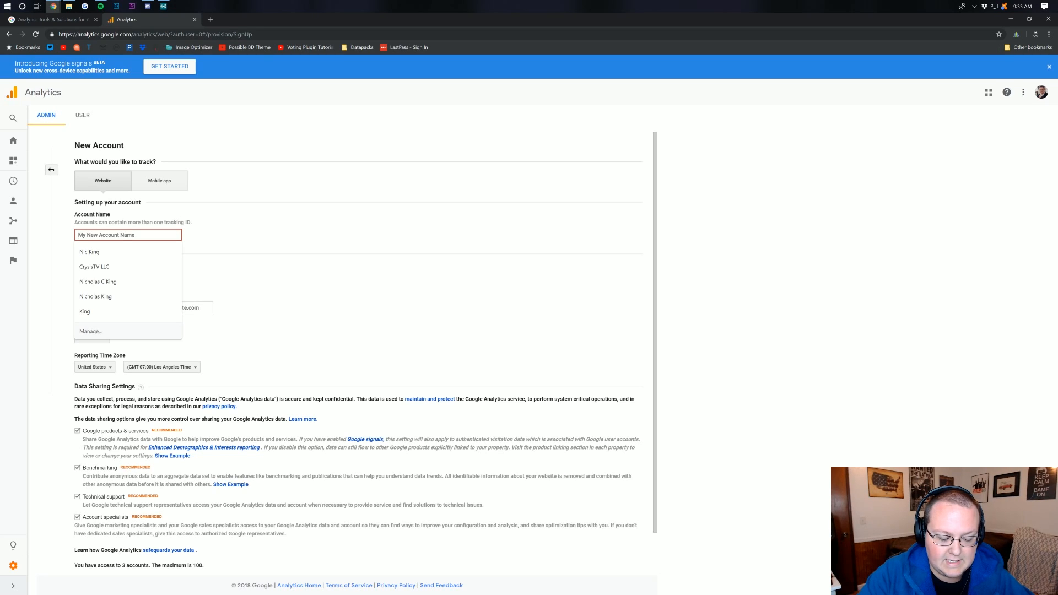
text(Nick)
key(BackSpace)
text(King.xyz)
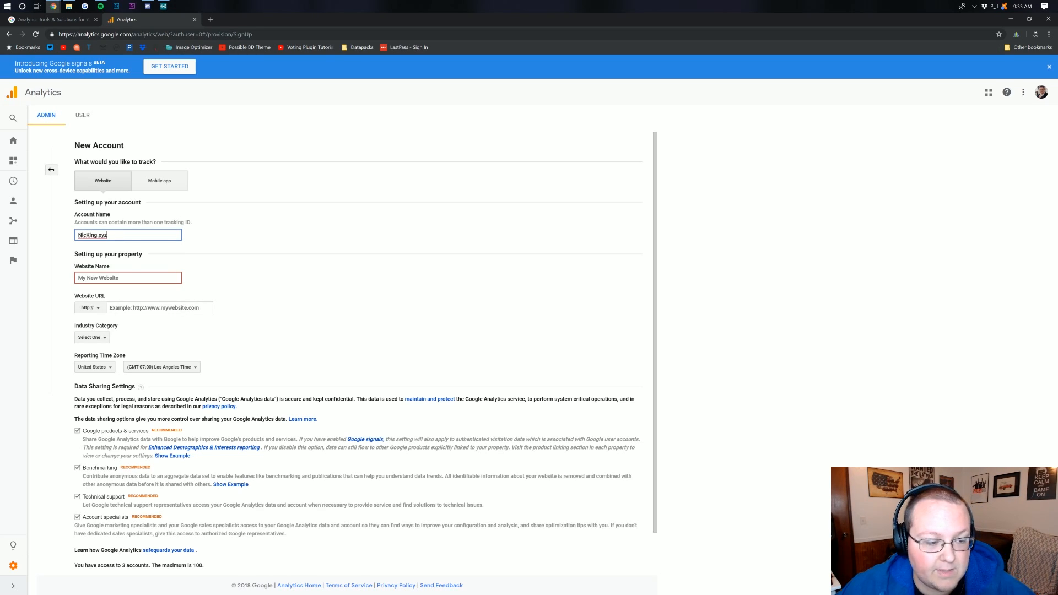
click(134, 277)
key(shift+Tab)
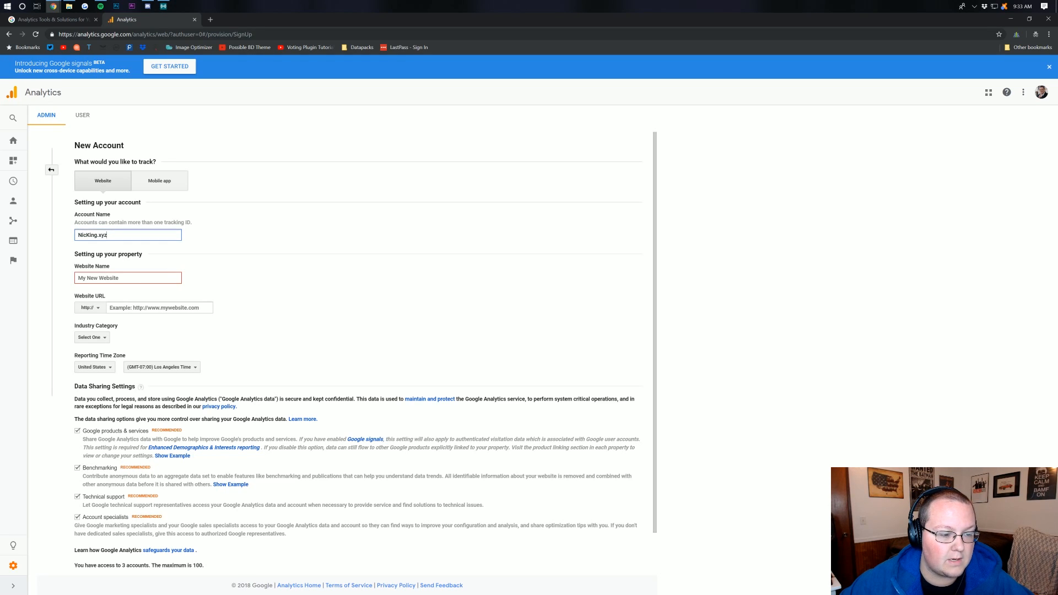
key(ctrl+c)
key(Tab)
key(ctrl+v)
key(Tab)
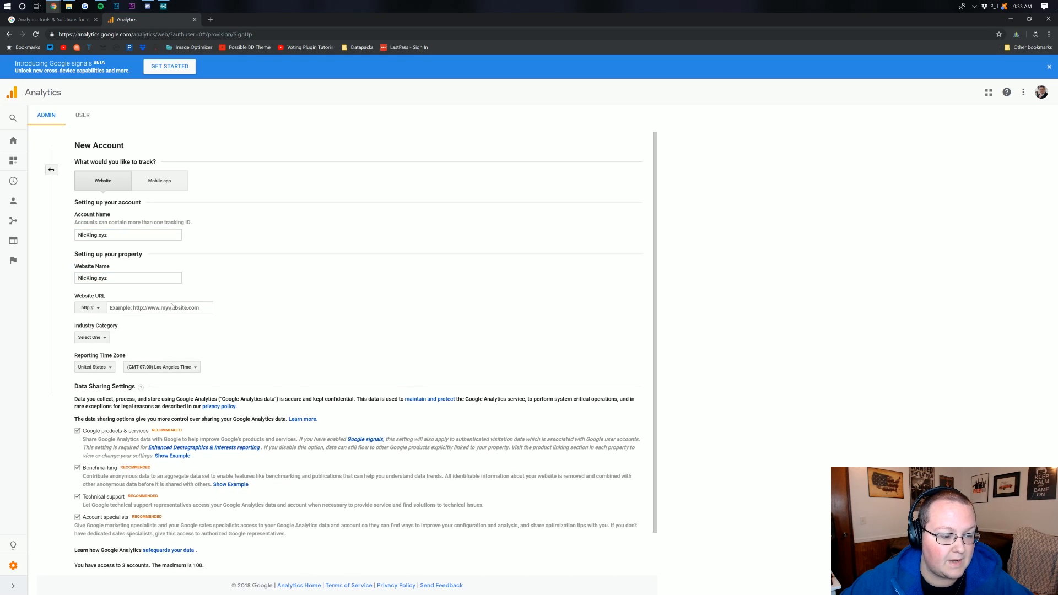
key(ctrl+v)
click(87, 307)
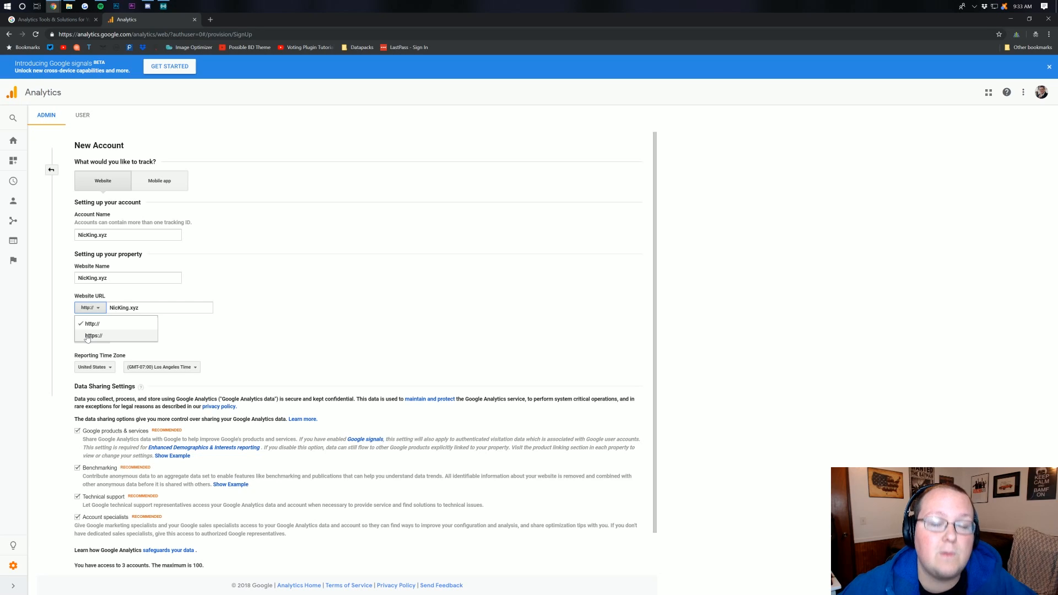
click(87, 336)
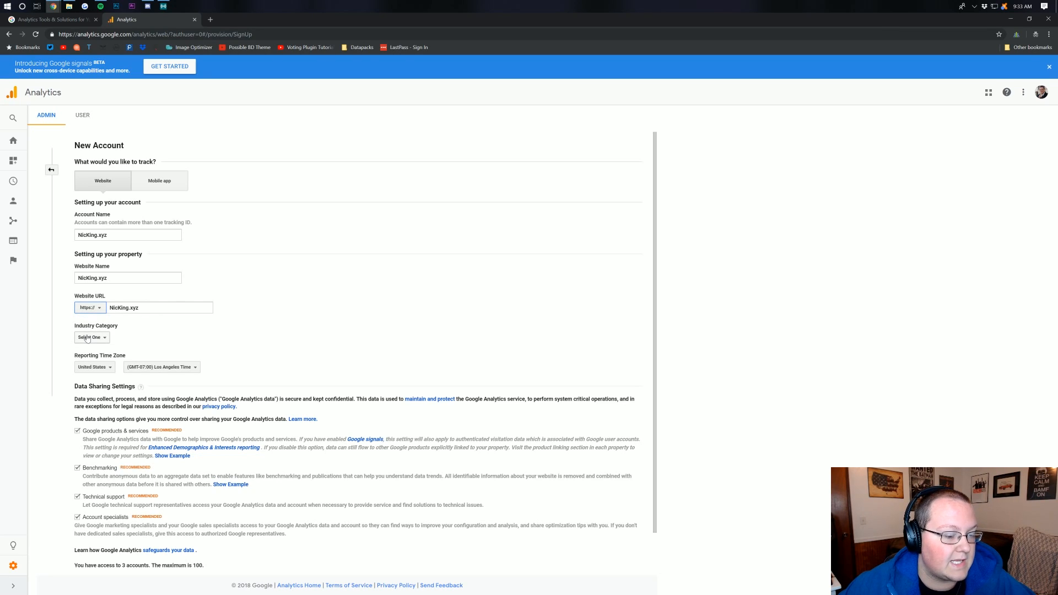
Set the property's industry category to Computers and Electronics
click(87, 338)
scroll(120, 406, down, 1)
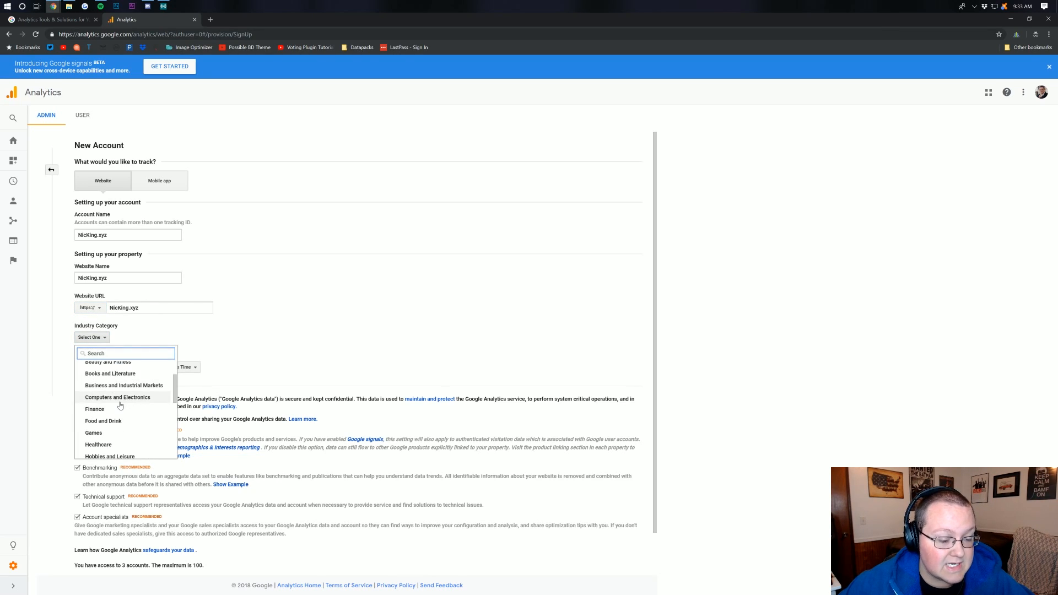
click(120, 398)
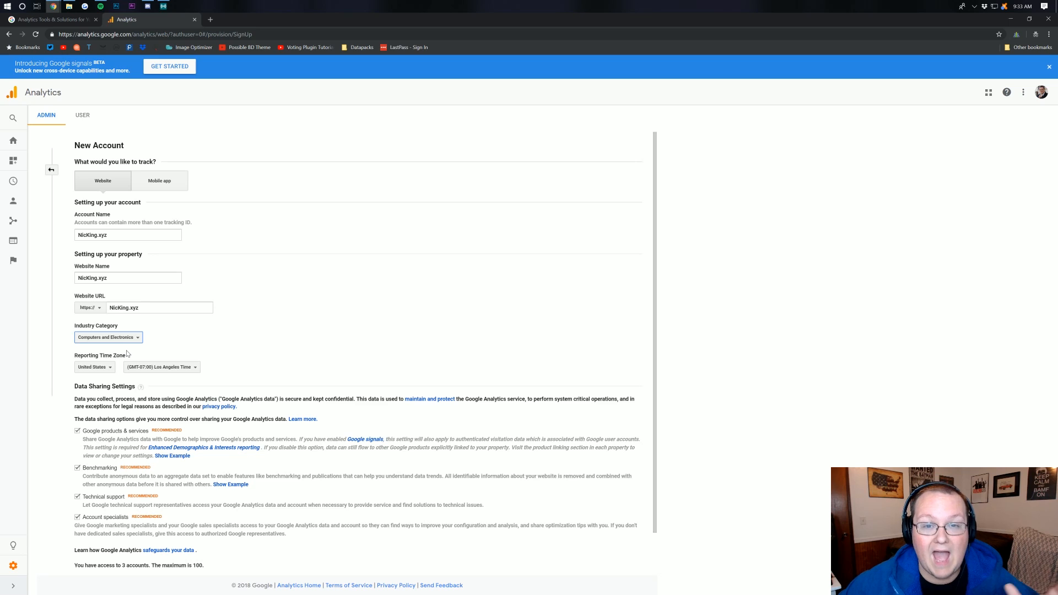
Set the reporting time zone to (GMT-05:00) Chicago Time
click(158, 368)
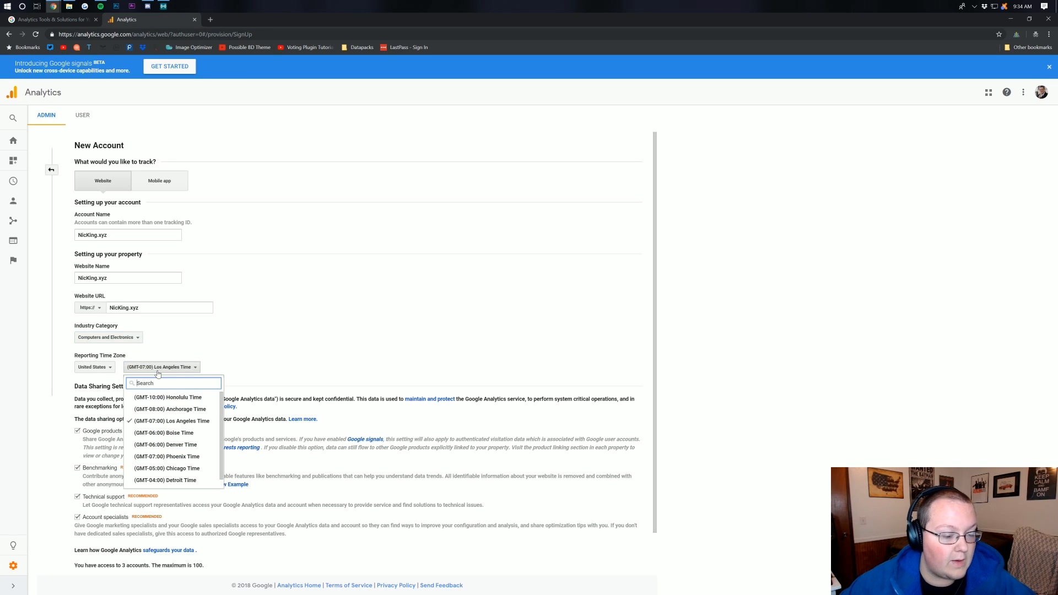
scroll(160, 419, down, 1)
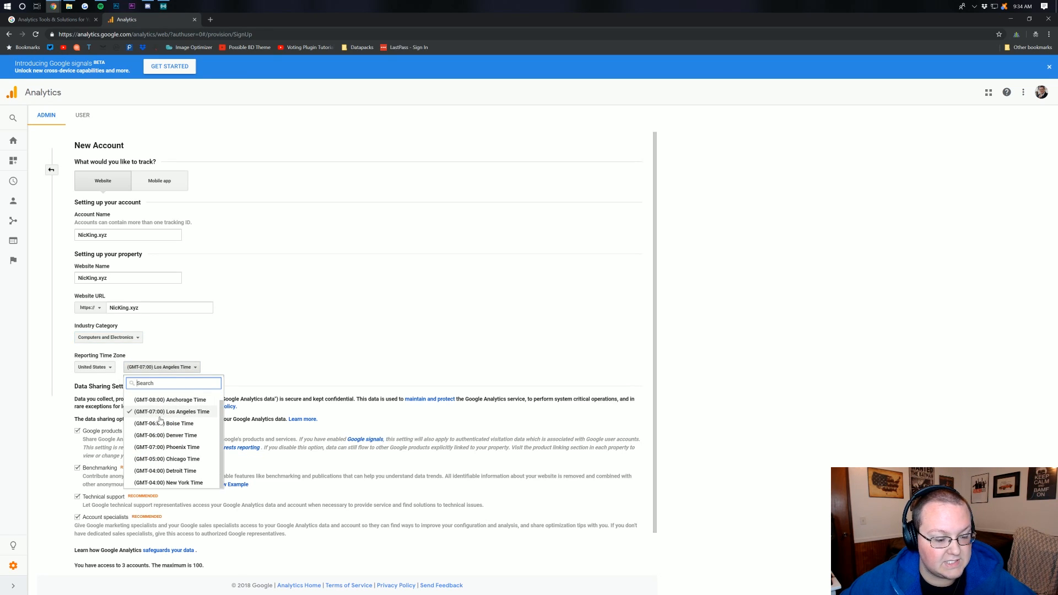
click(169, 460)
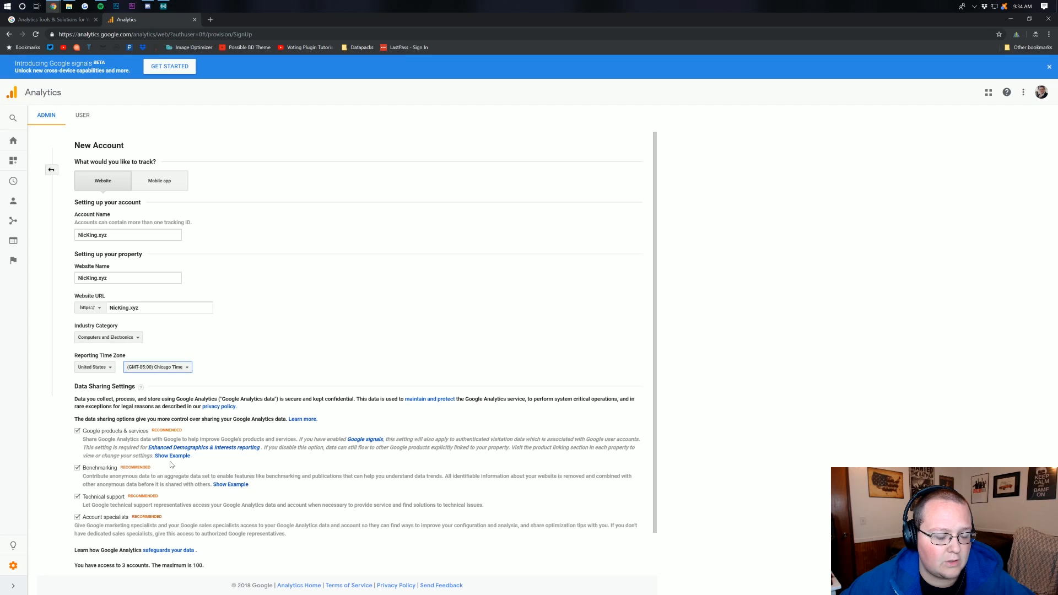
Set the reporting time zone to (GMT-04:00) New York Time
click(156, 371)
scroll(156, 436, down, 1)
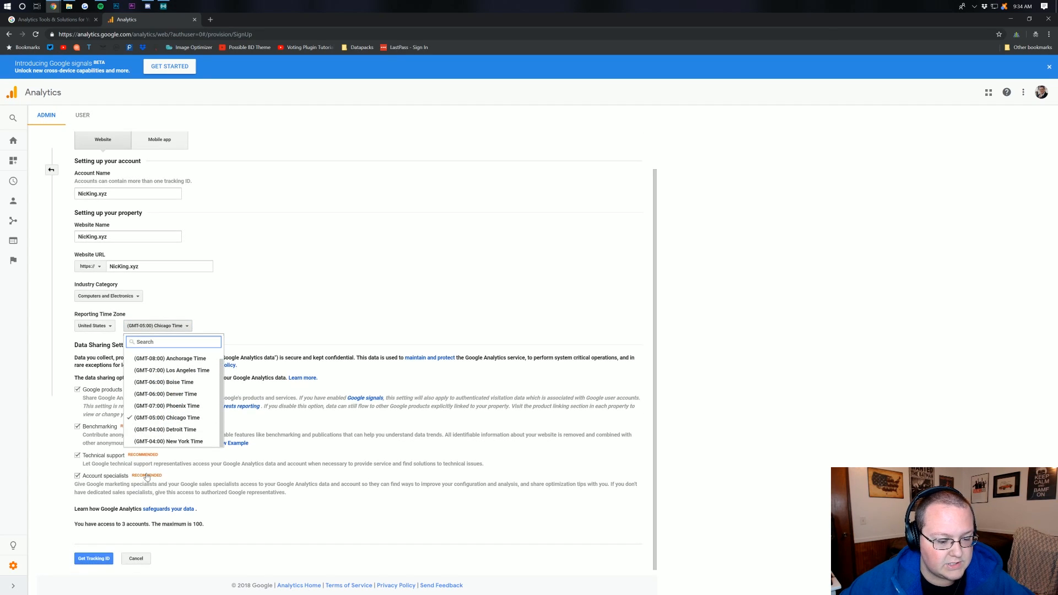
click(155, 440)
Request the tracking ID and accept the Terms of Service, including the Data Processing Terms and the Measurement Controller-Controller Data Protection Terms
scroll(199, 344, down, 1)
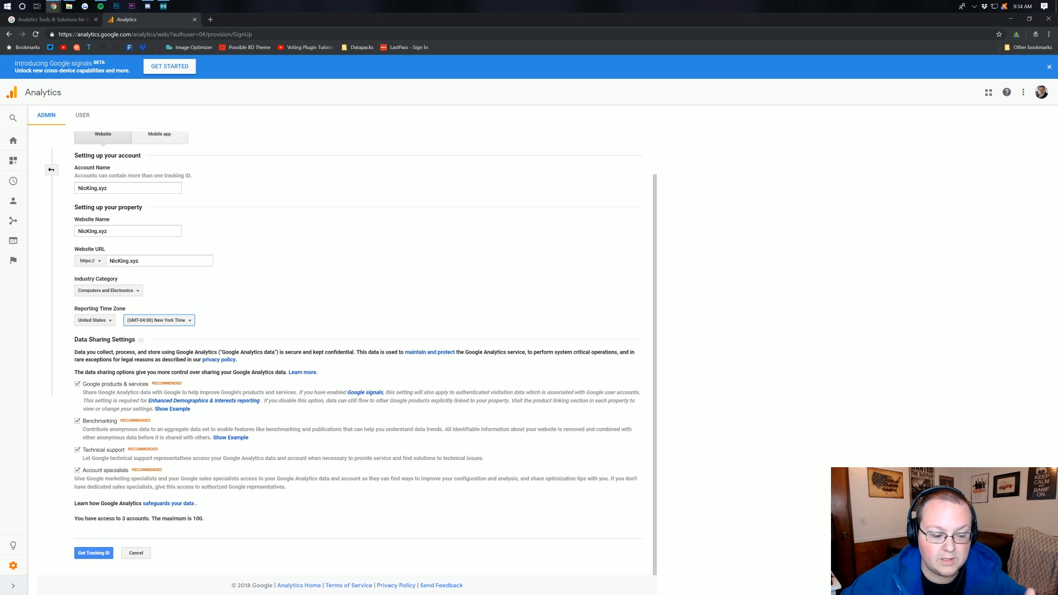
click(94, 553)
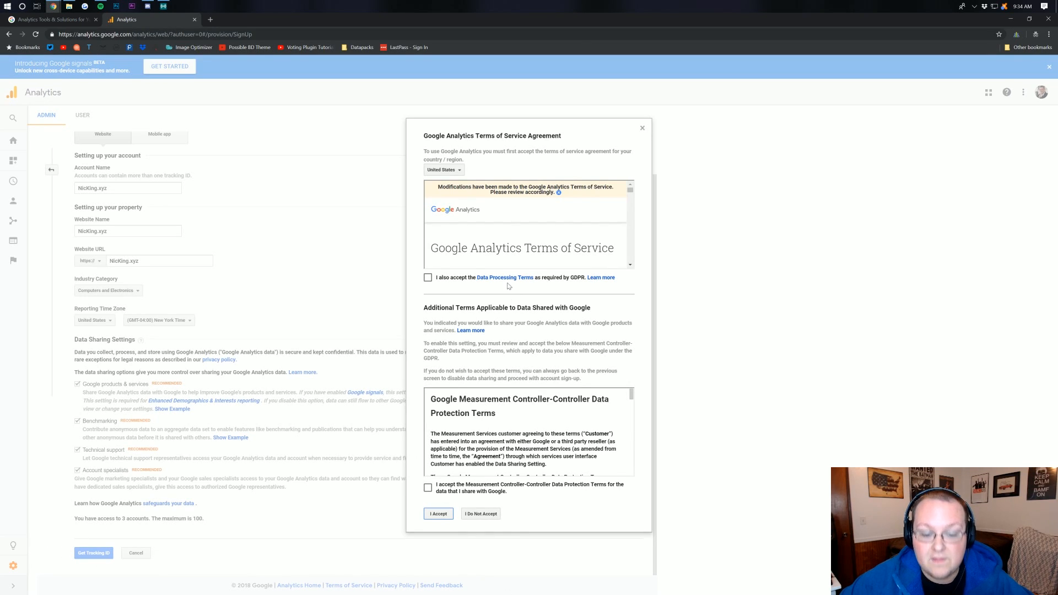
click(427, 280)
scroll(491, 242, down, 10)
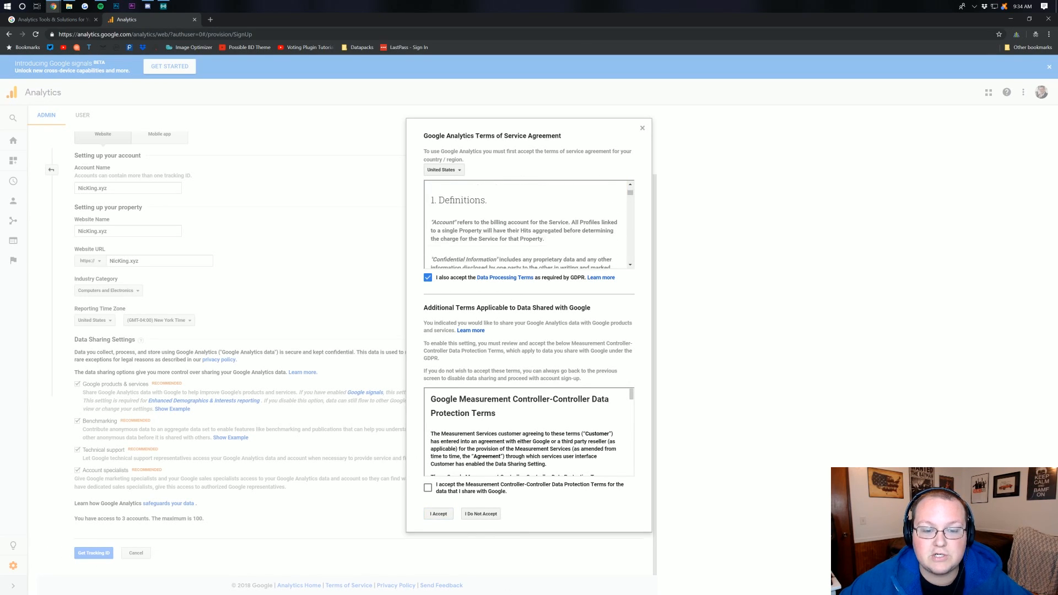
scroll(491, 254, down, 3)
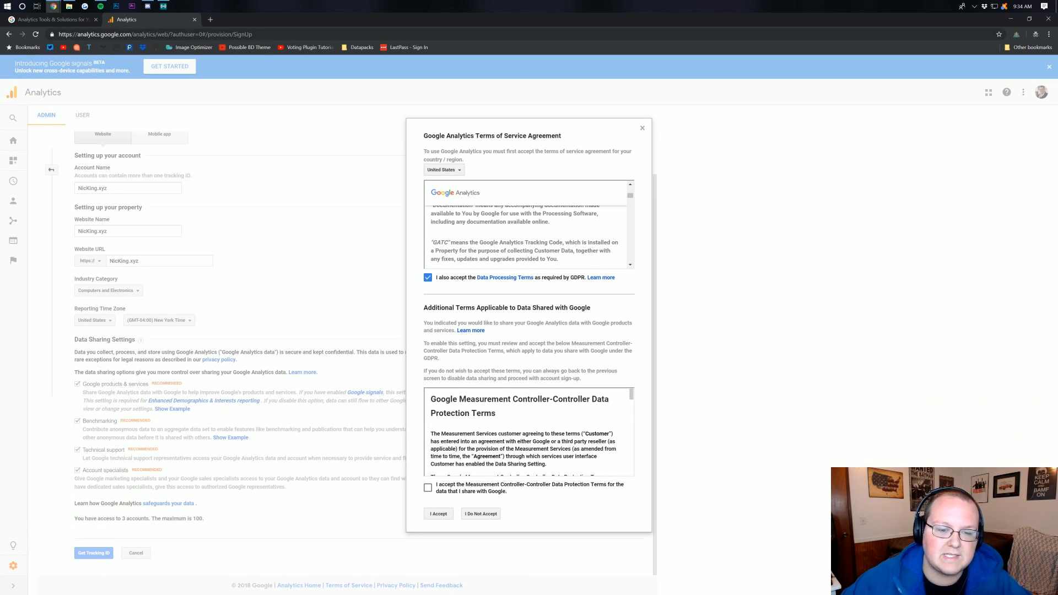
scroll(500, 406, down, 5)
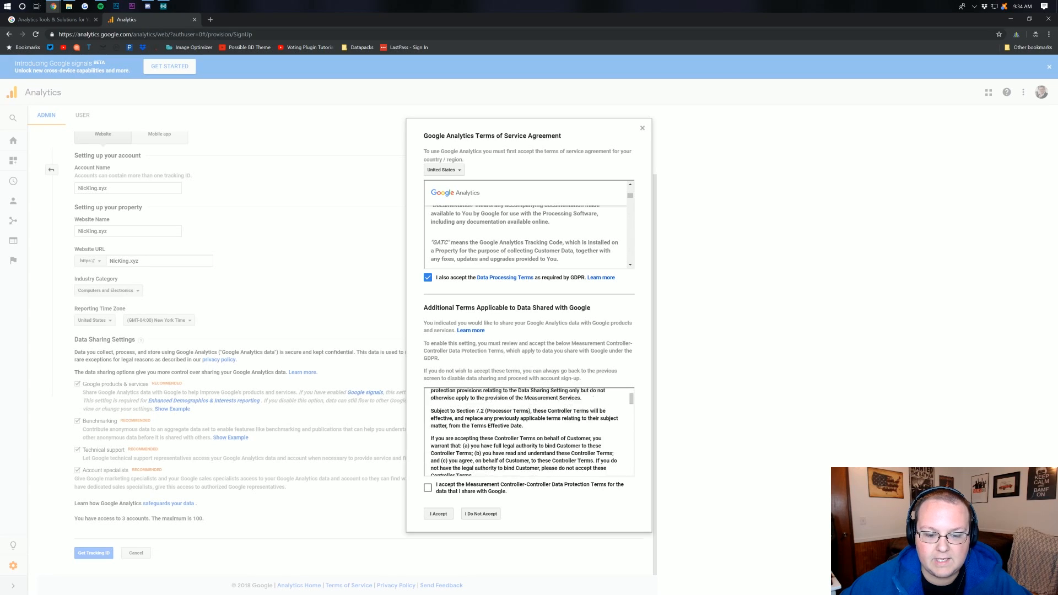
scroll(499, 406, down, 3)
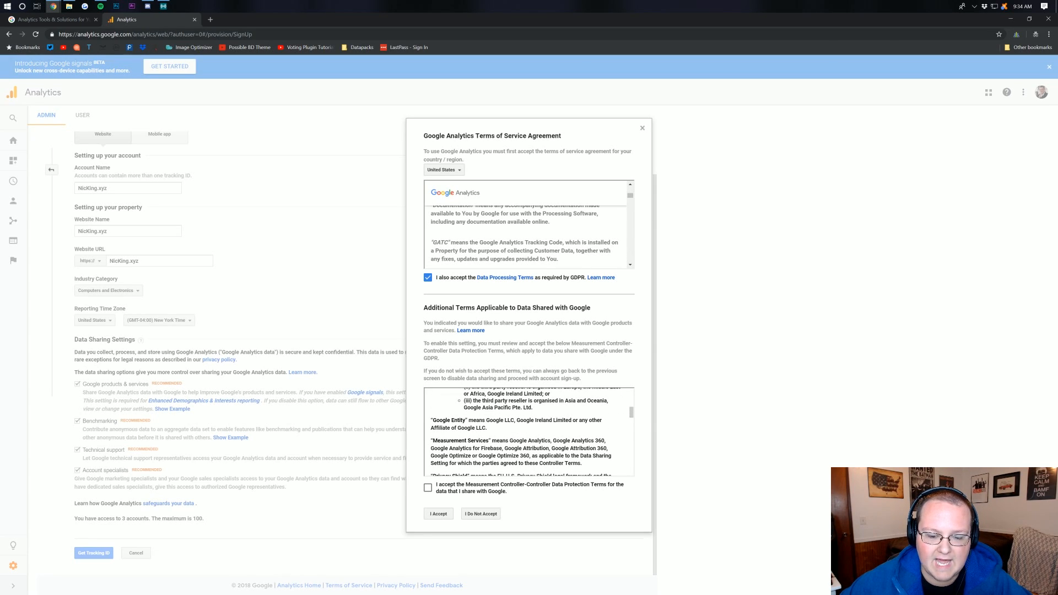
click(435, 491)
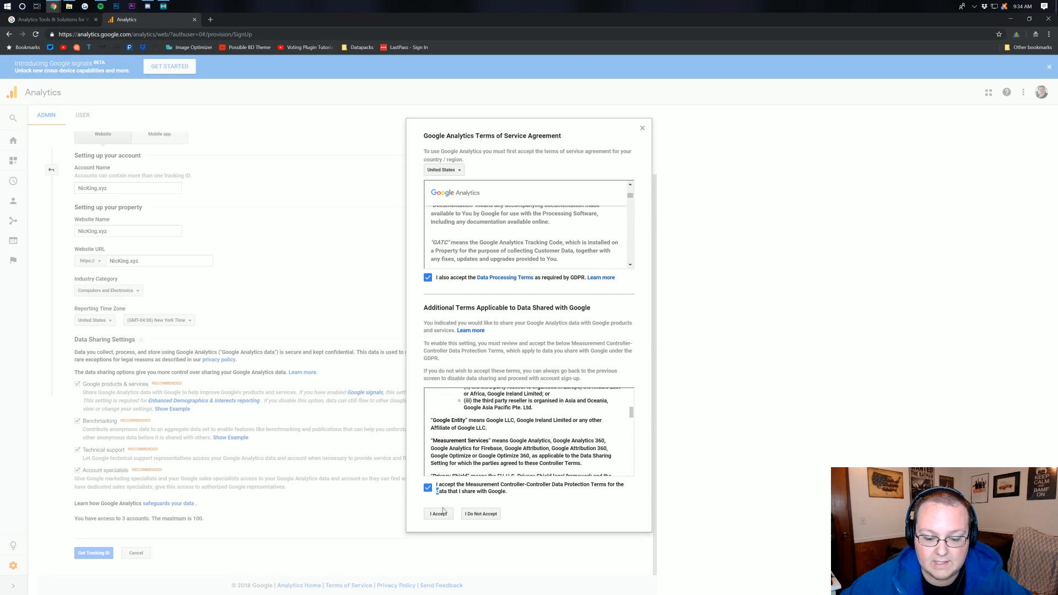
click(441, 515)
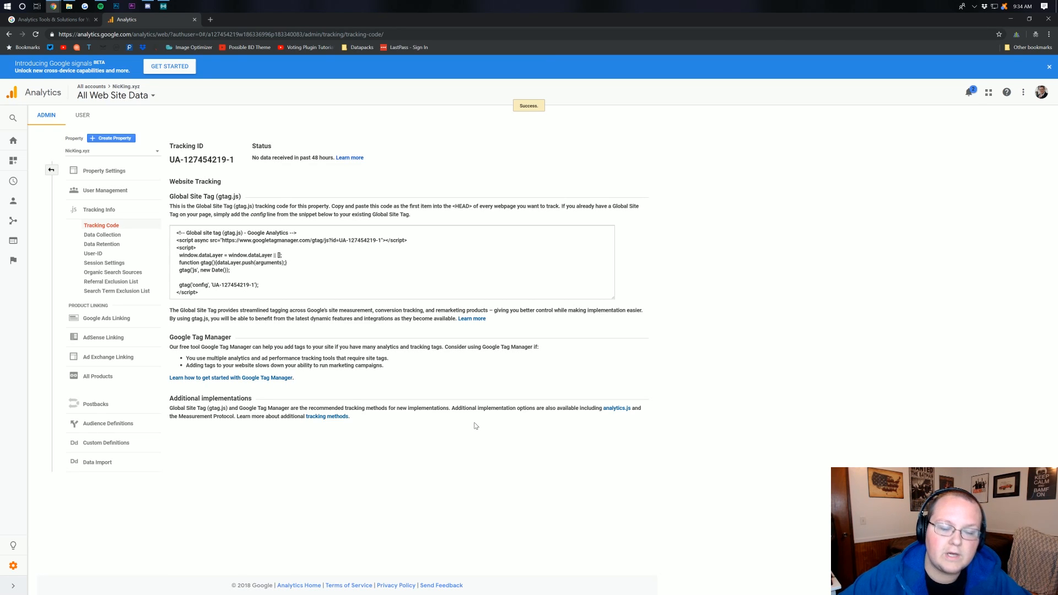
Highlight the Global Site Tag tracking code snippet to examine it, and clear the selection
click(392, 263)
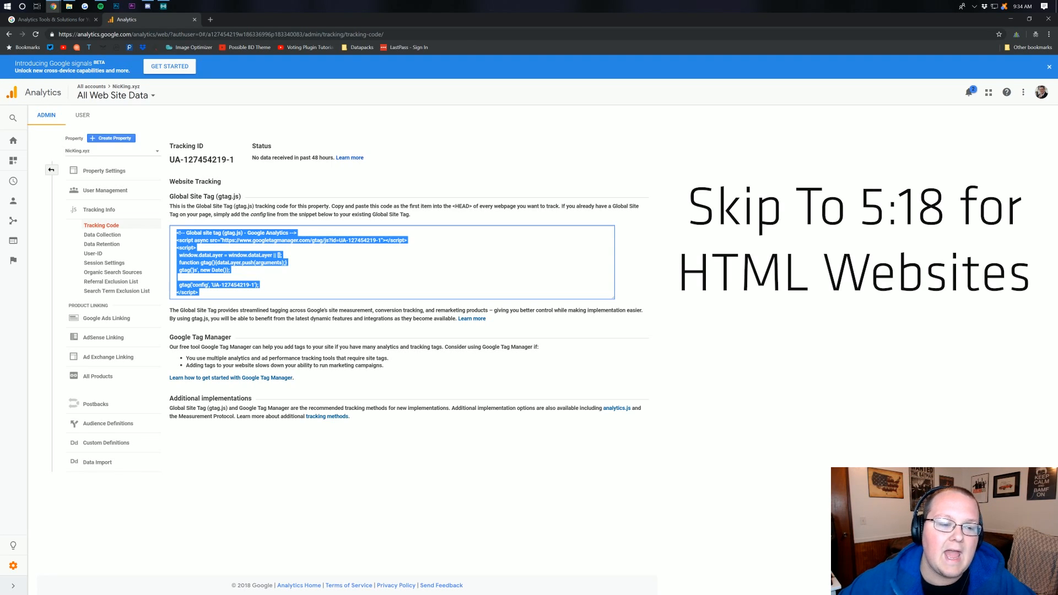
click(543, 156)
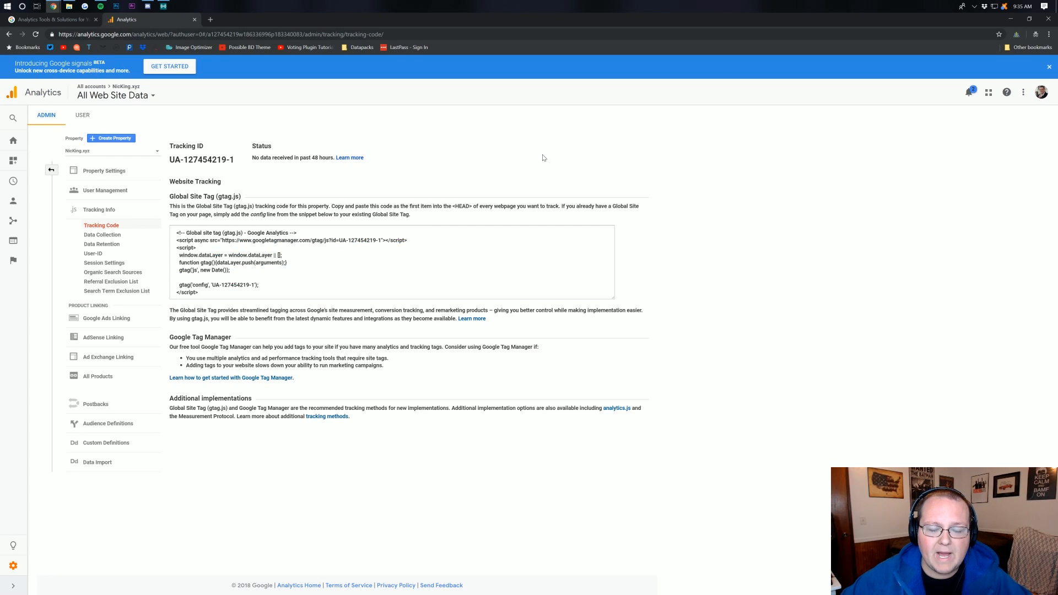
Switch to the WordPress browser window, download the Google Analytics for WordPress by MonsterInsights plugin, and go to the site's dashboard
click(1012, 19)
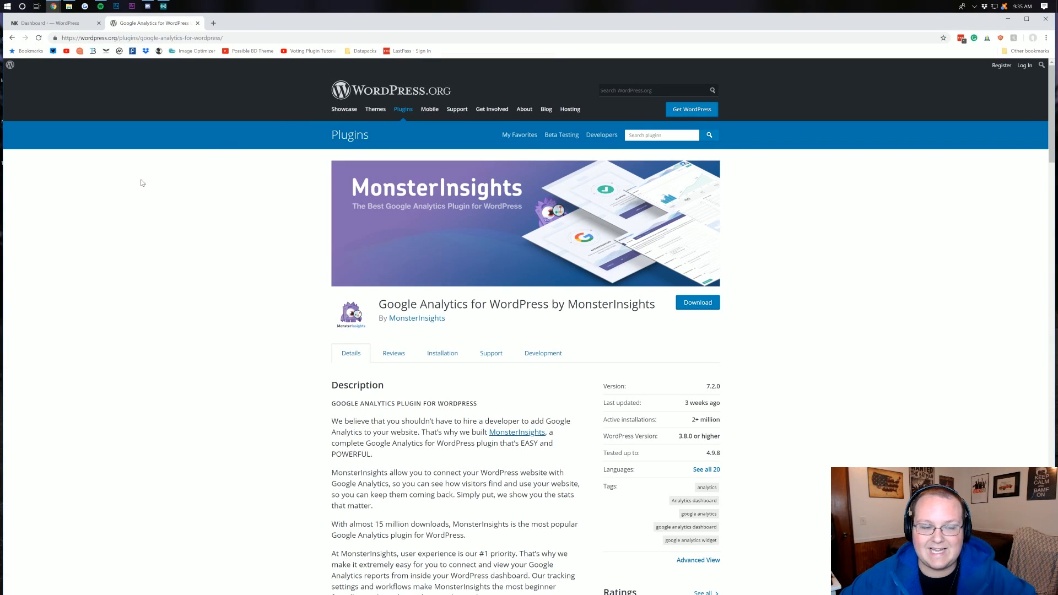
click(694, 304)
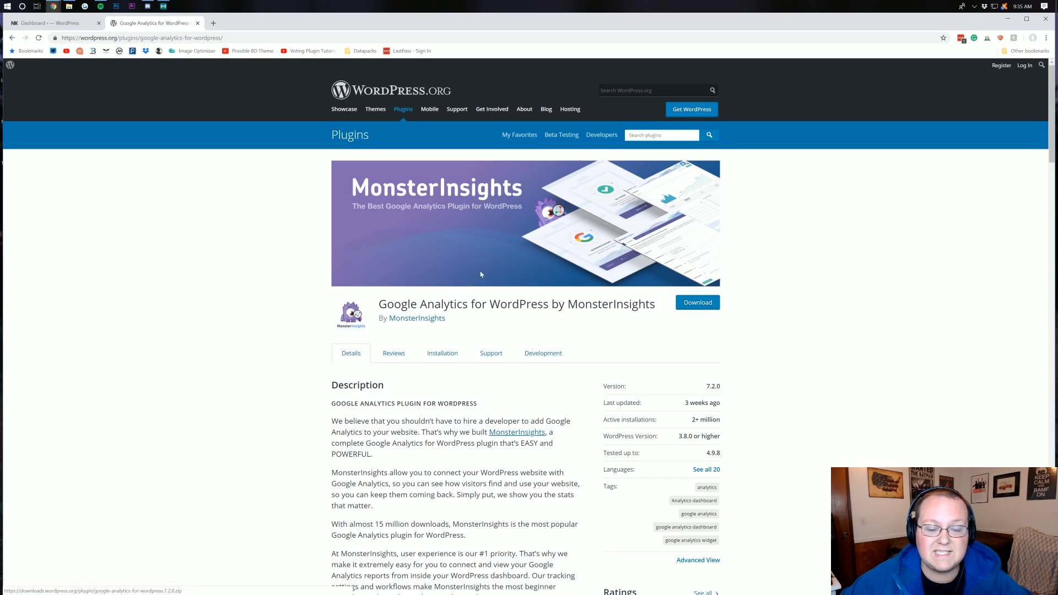
click(708, 303)
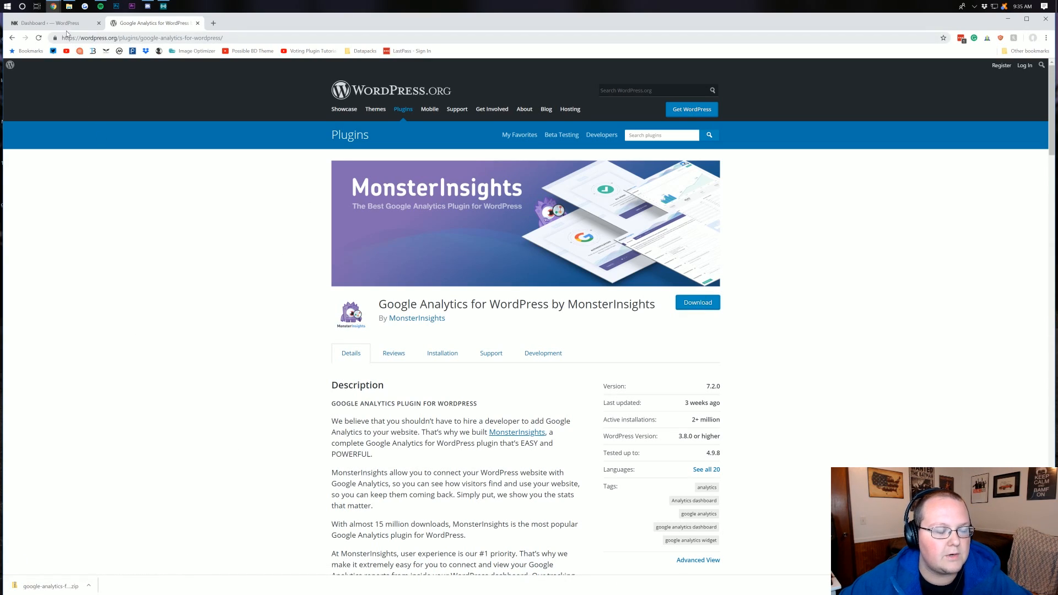
click(66, 24)
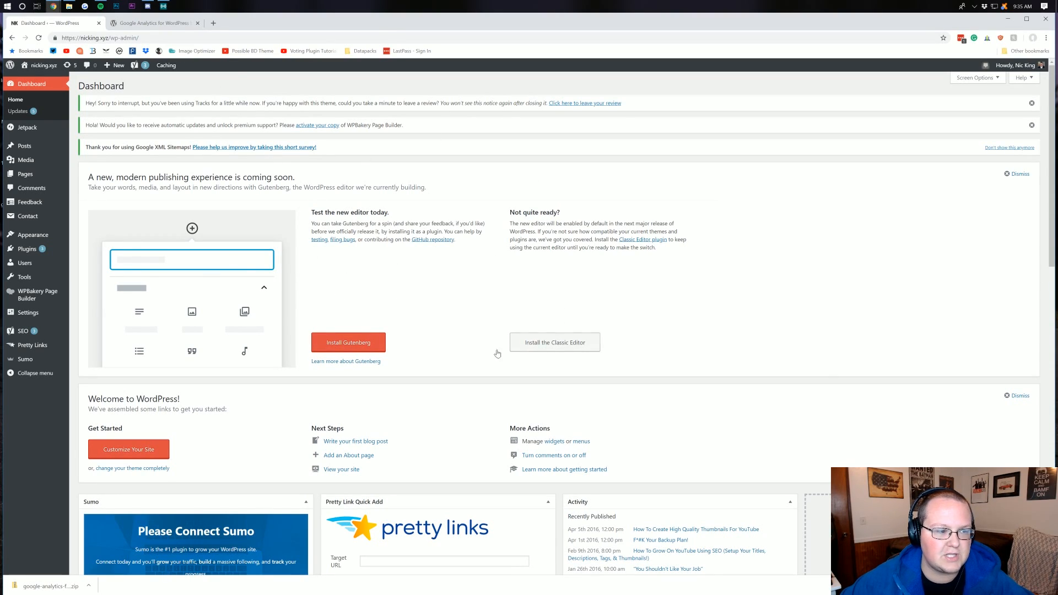
Add a new plugin by uploading google-analytics-for-wordpress.7.2.0 from the Desktop, then install and activate it
mouse_move(57, 251)
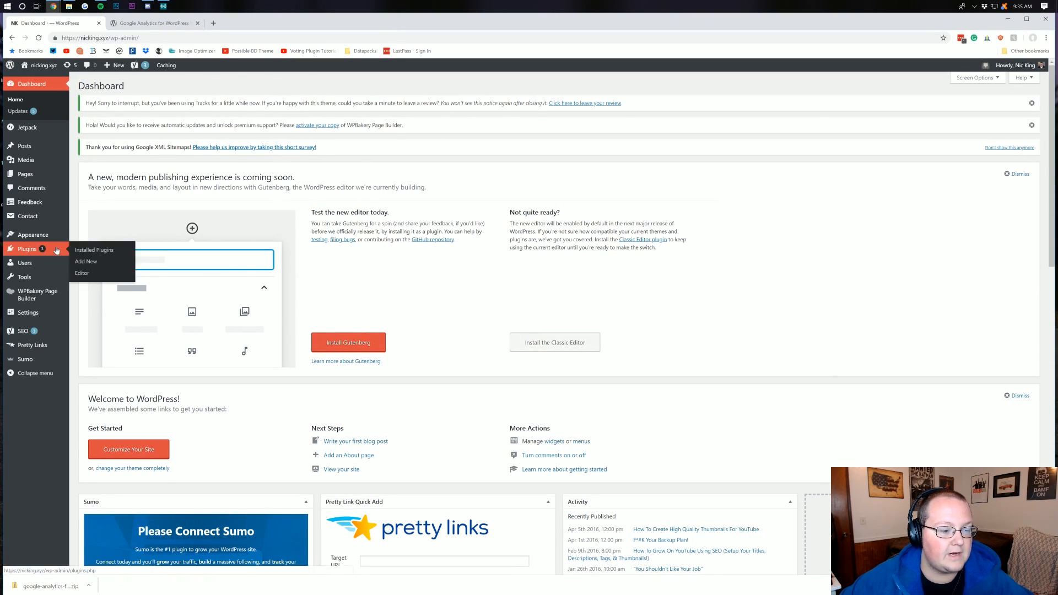
click(101, 264)
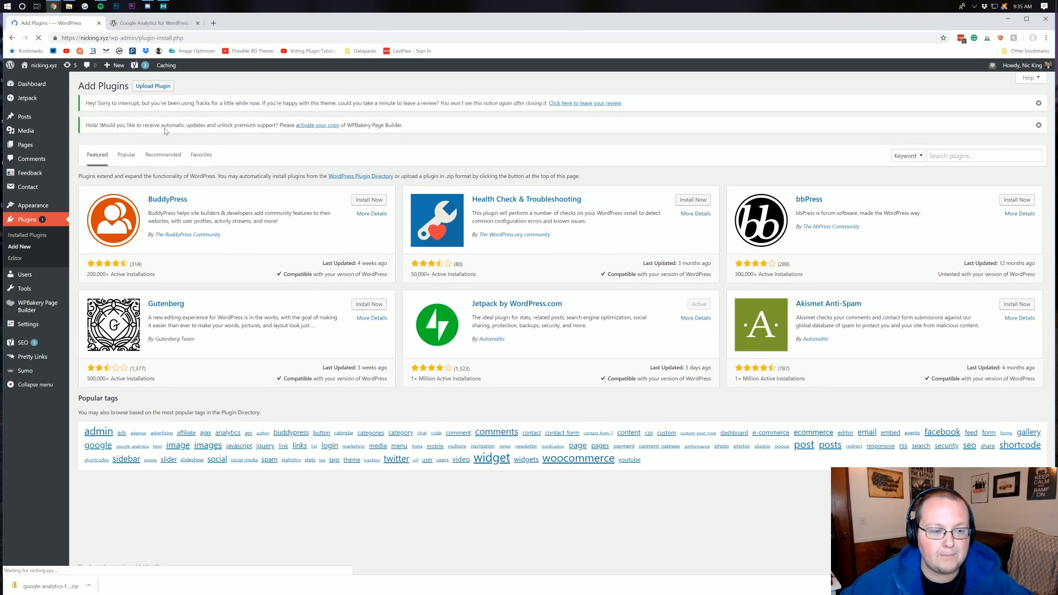
click(153, 87)
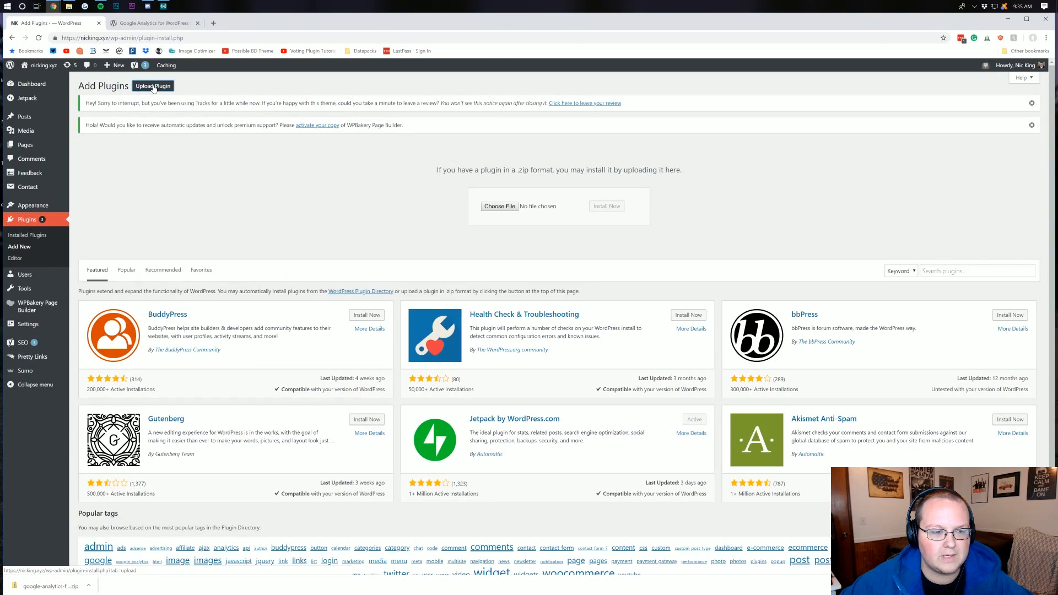
click(499, 207)
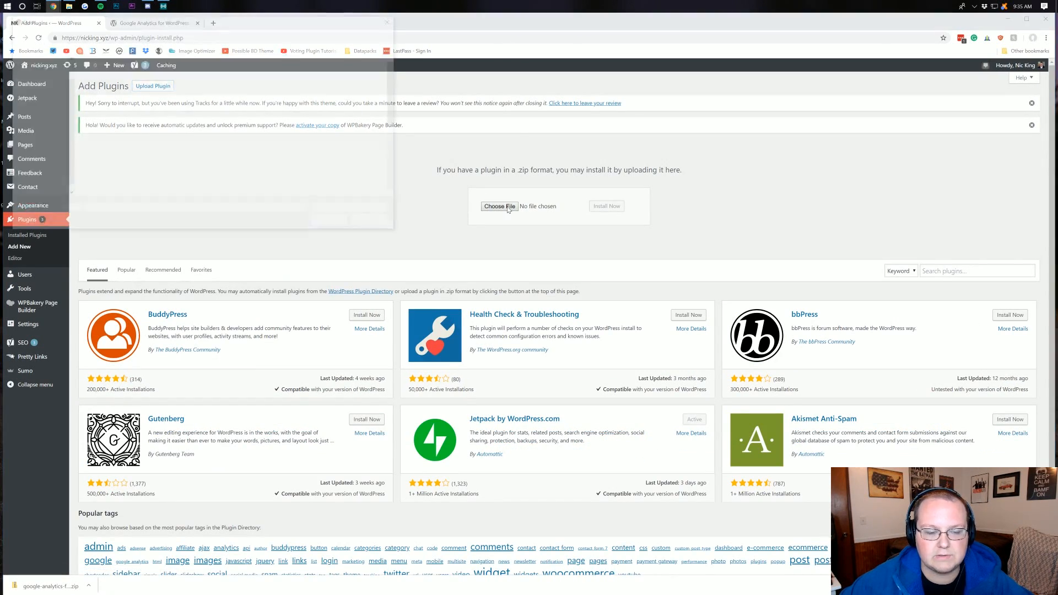
click(36, 74)
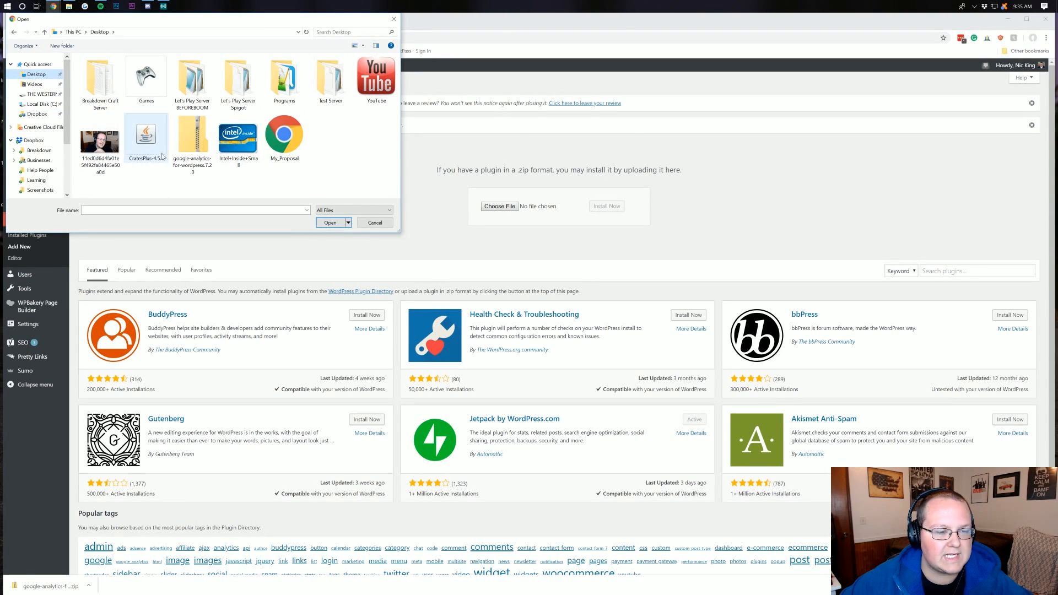
click(193, 172)
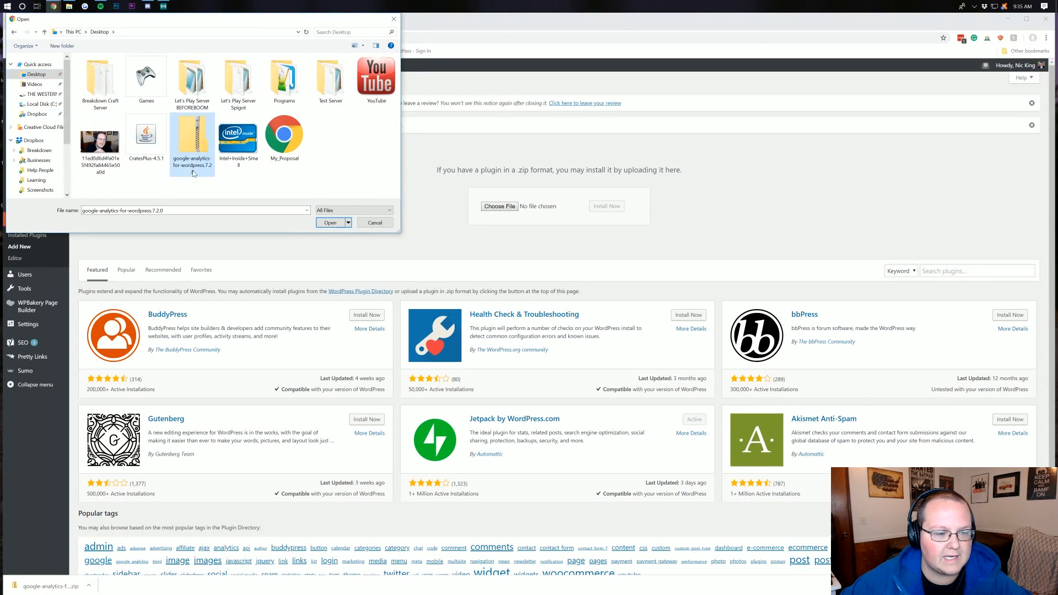
double_click(192, 166)
click(607, 206)
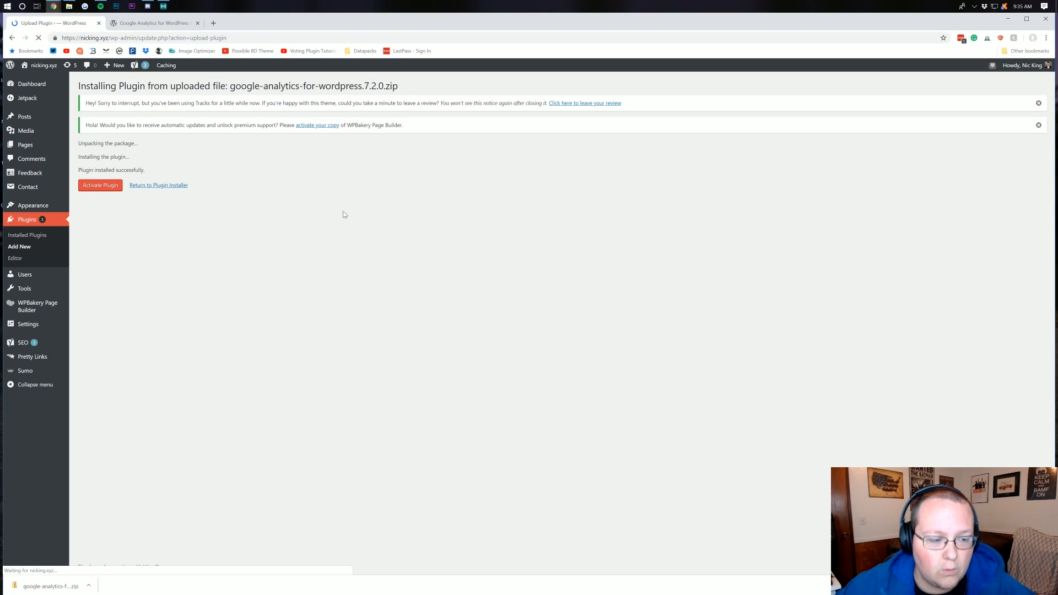
click(117, 185)
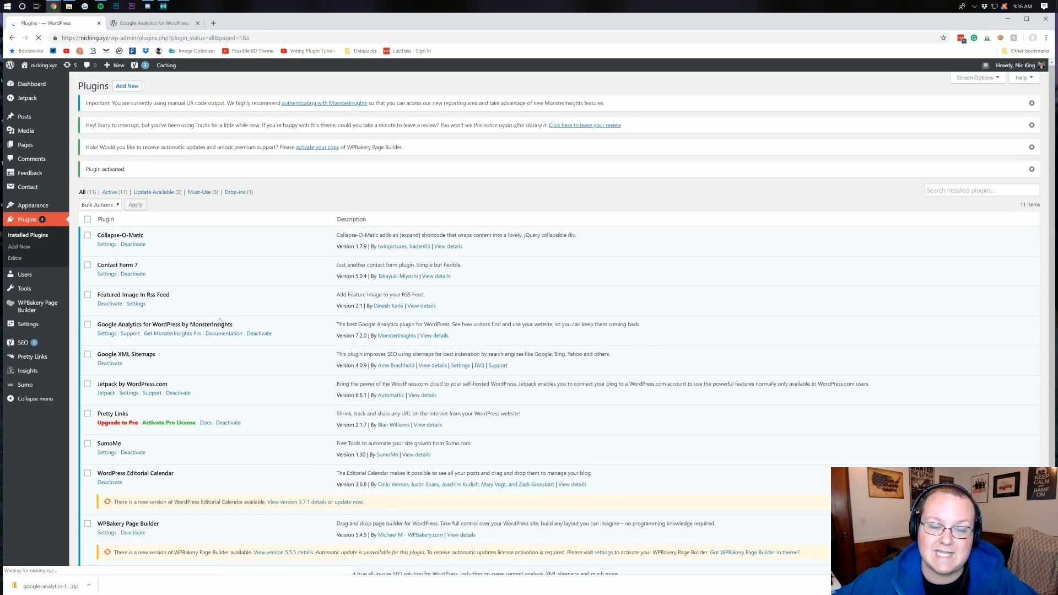
Open the MonsterInsights settings and authenticate with the site owner's Google account, allowing monsterinsights.com the requested access
mouse_move(34, 374)
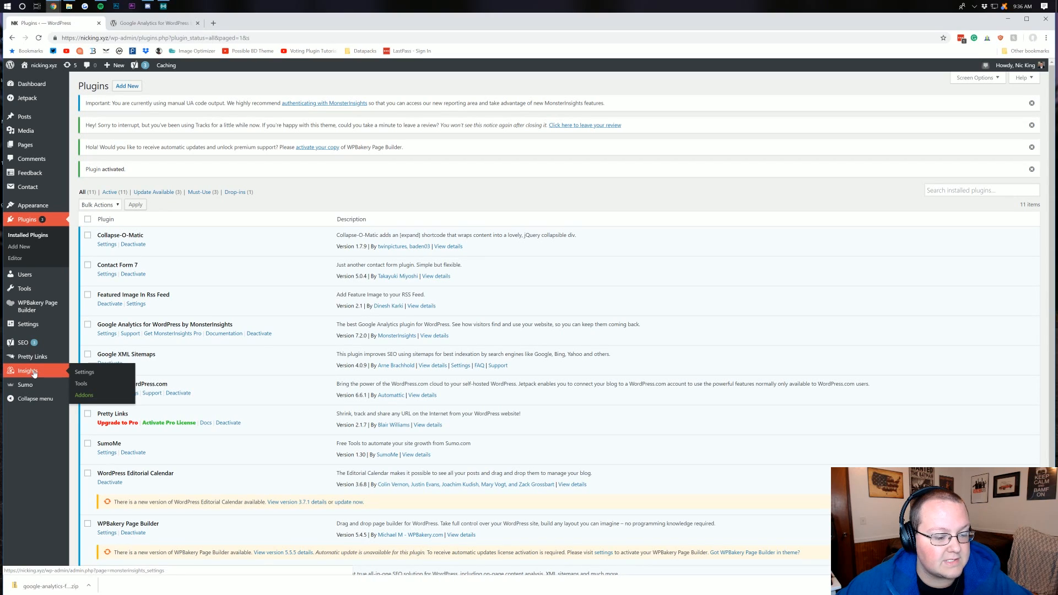
click(71, 375)
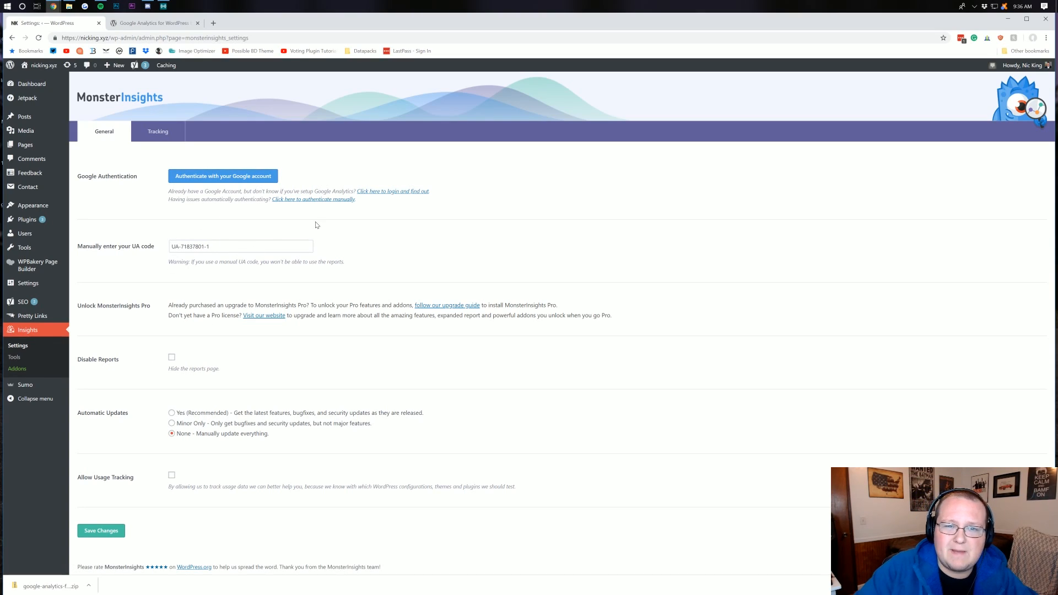
click(214, 178)
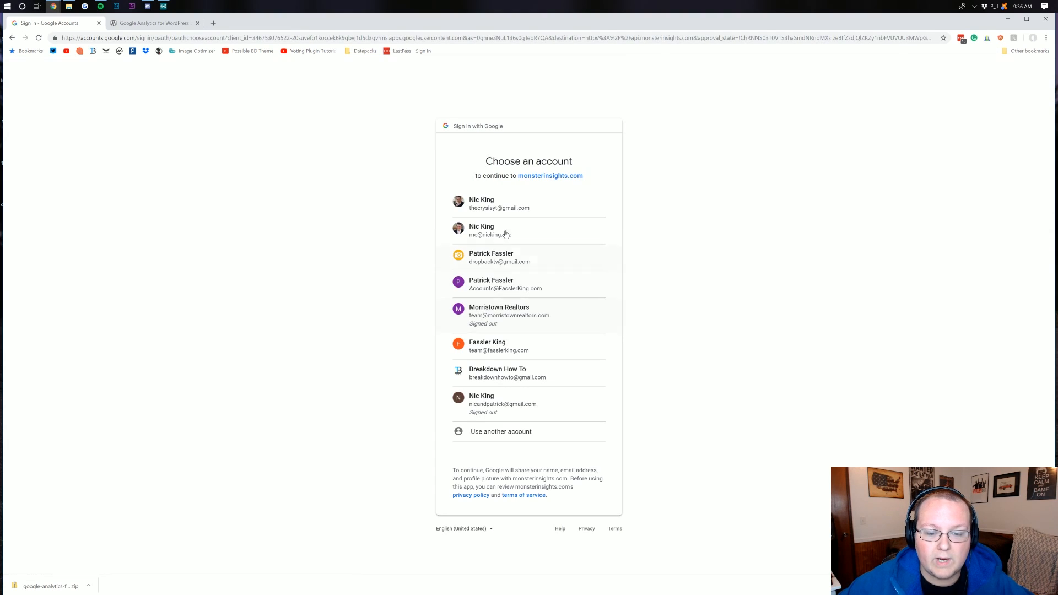
click(509, 213)
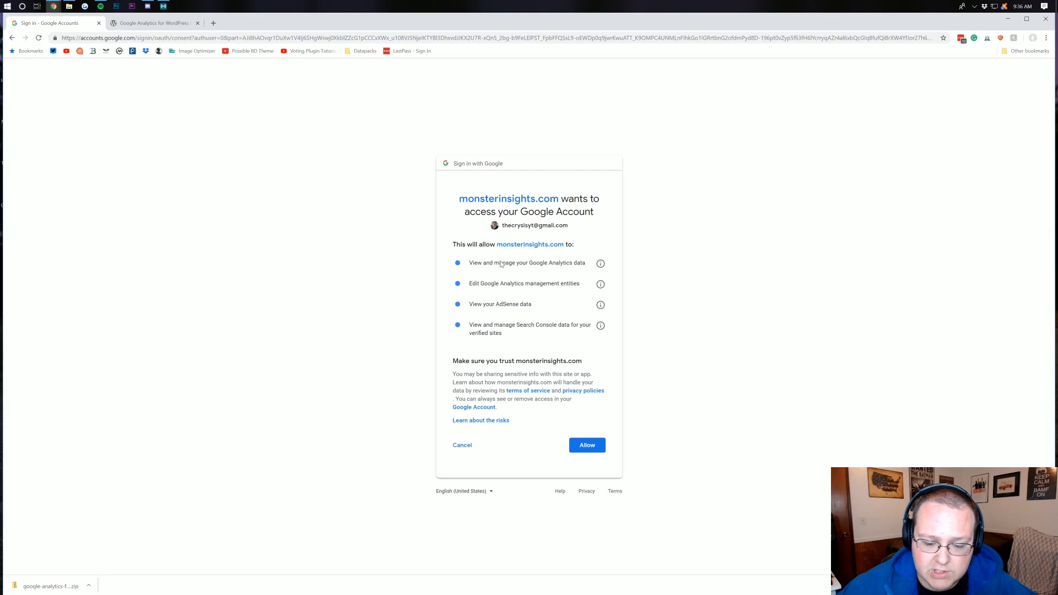
click(591, 446)
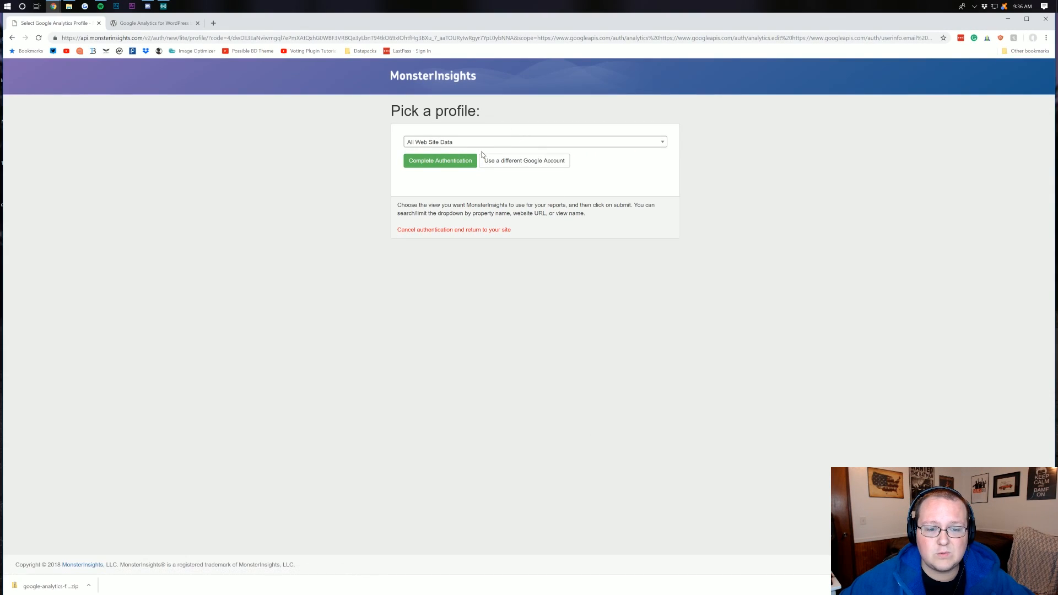
click(473, 144)
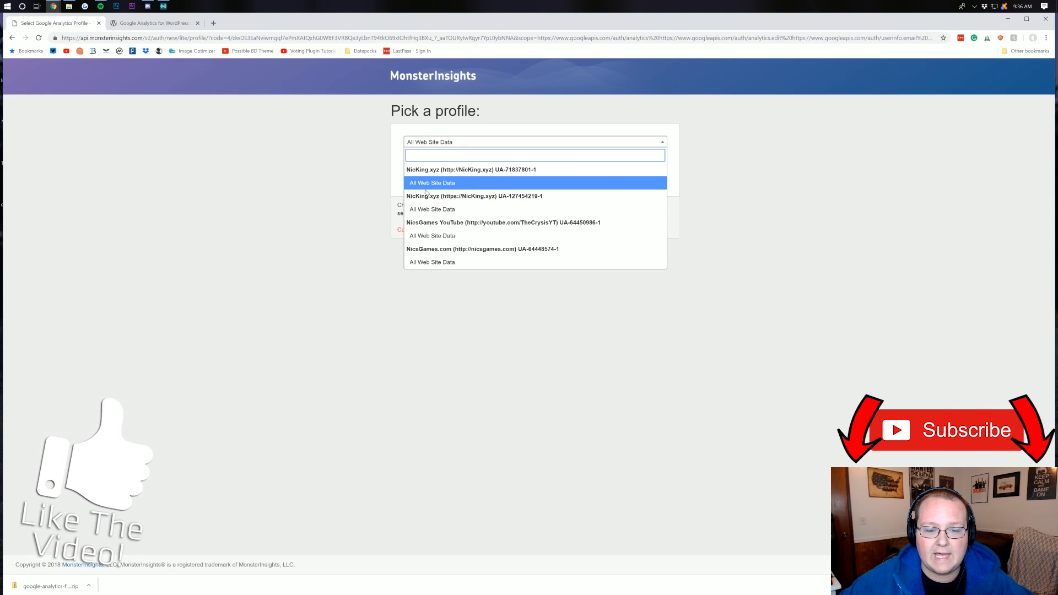
click(478, 183)
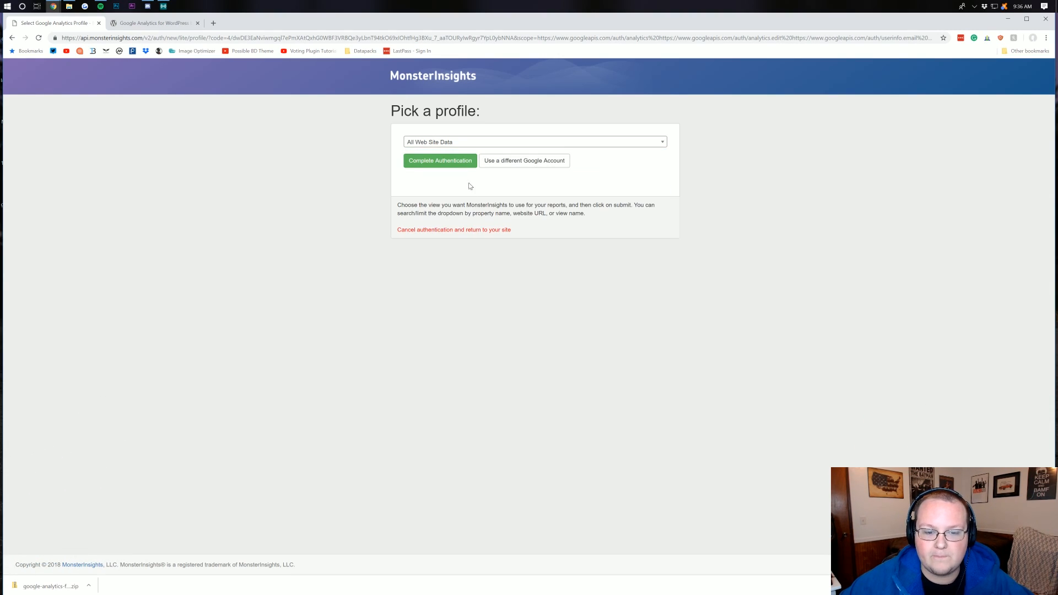
click(462, 161)
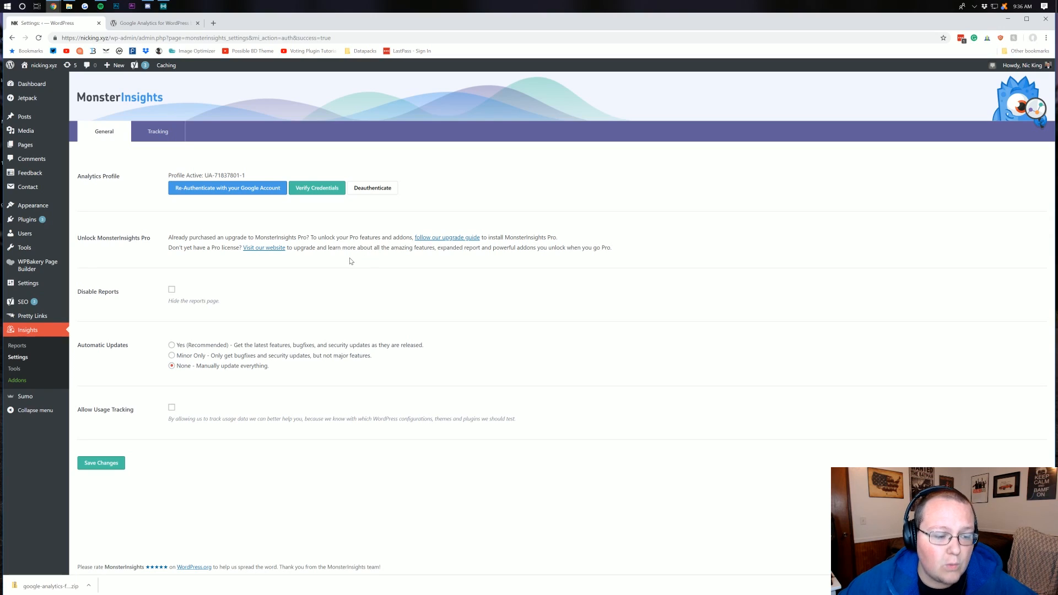
Open the MonsterInsights tracking settings and examine which user roles can be ignored from tracking under Engagement
click(150, 132)
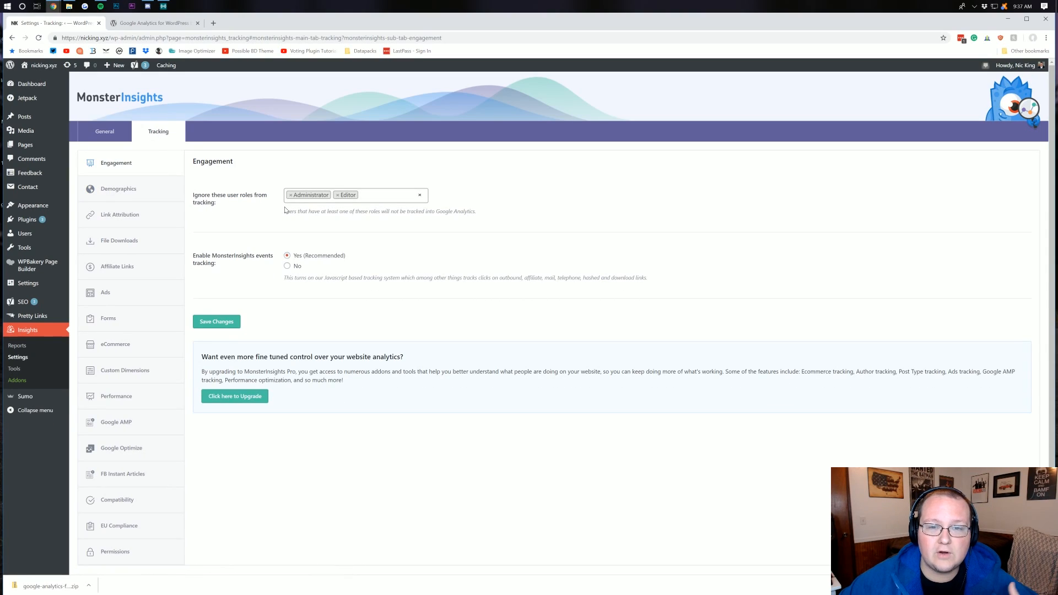
click(381, 195)
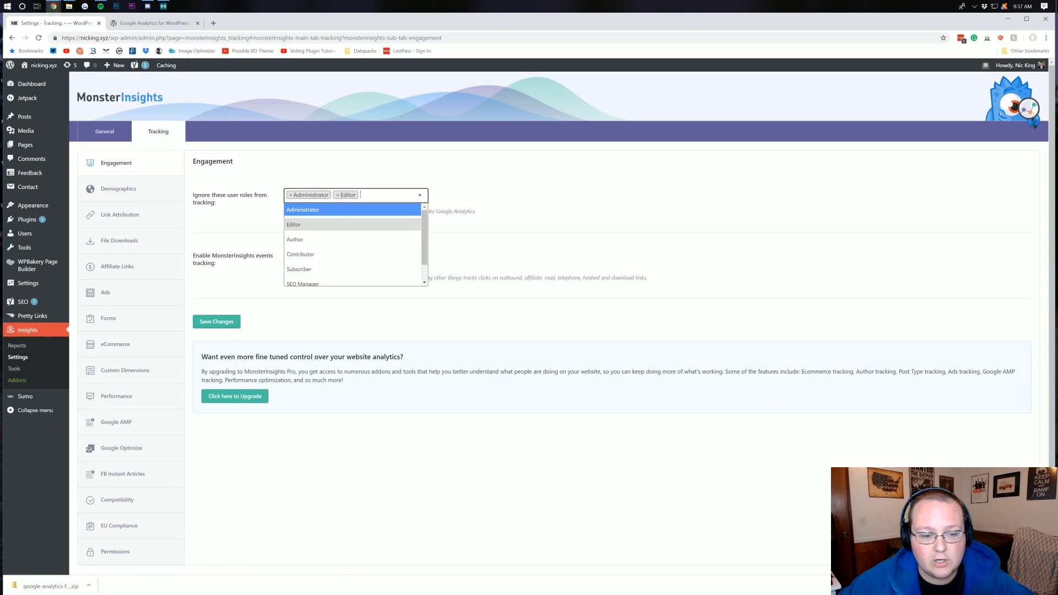
scroll(364, 265, down, 1)
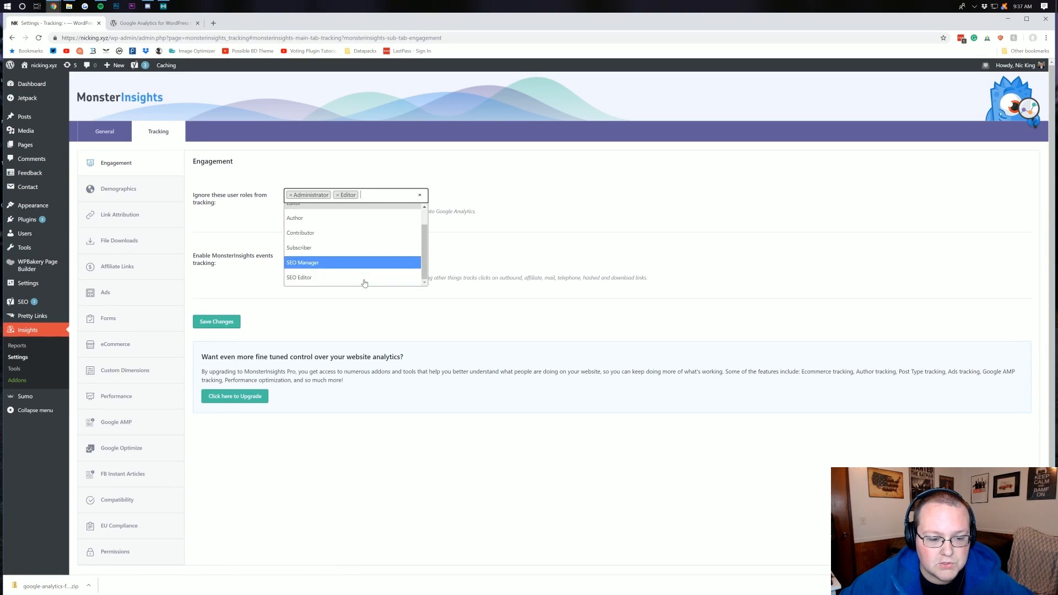
click(481, 220)
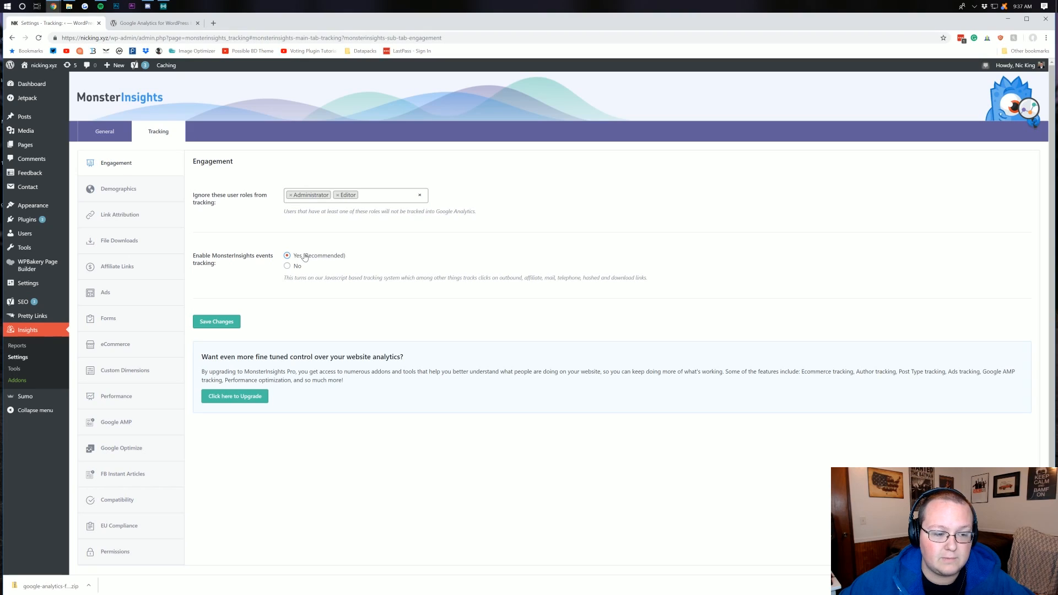
Open the Demographics tracking settings and review the demographics report and IP anonymization options
click(160, 195)
scroll(237, 207, down, 1)
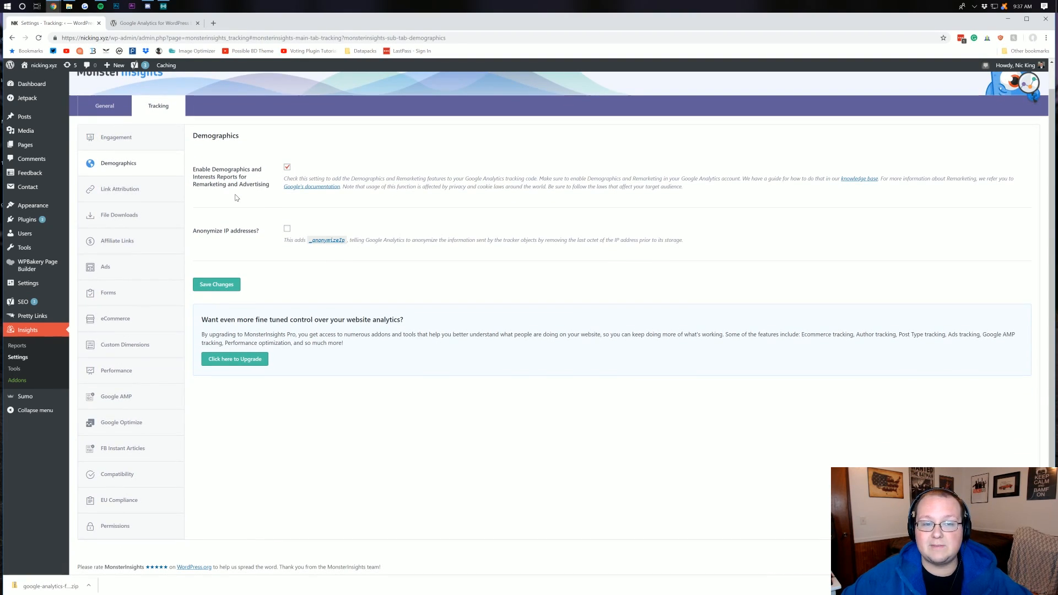
scroll(236, 198, up, 1)
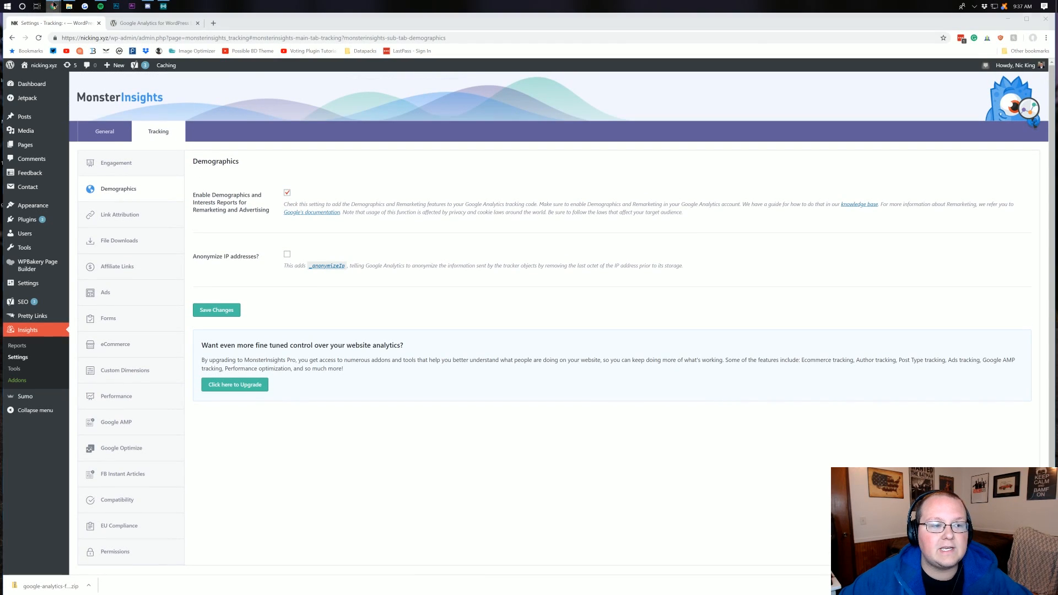
Switch to the Google Analytics window, go to its home page and check the list of accounts and properties
mouse_move(53, 6)
click(54, 42)
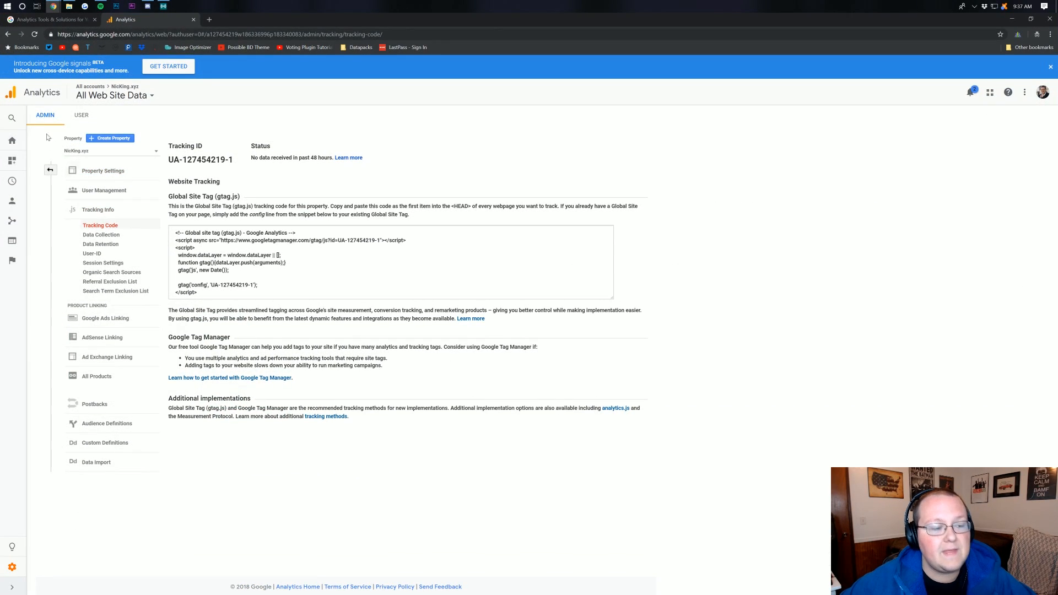
click(19, 143)
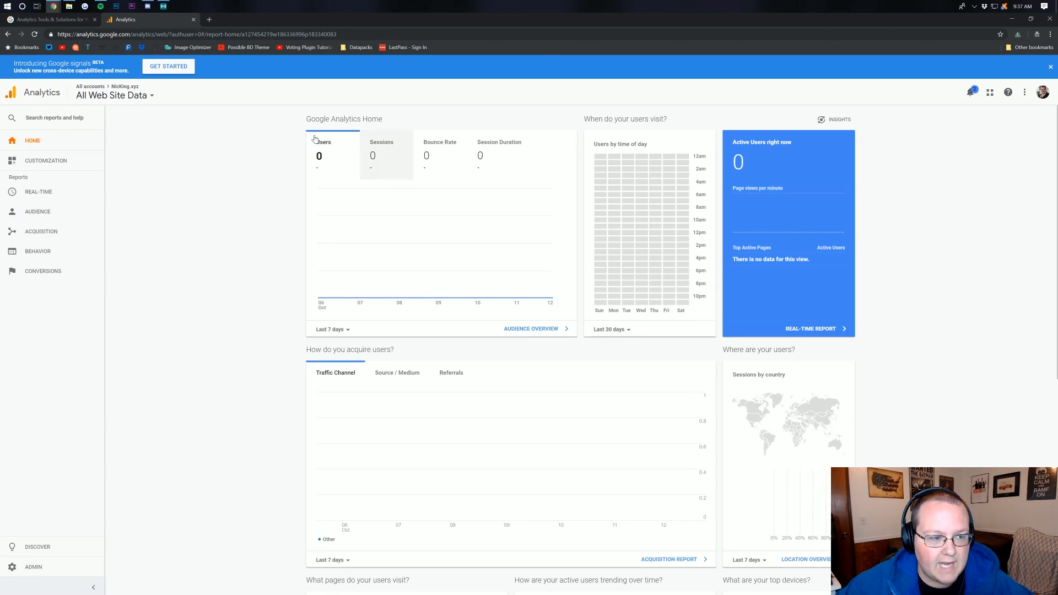
click(131, 95)
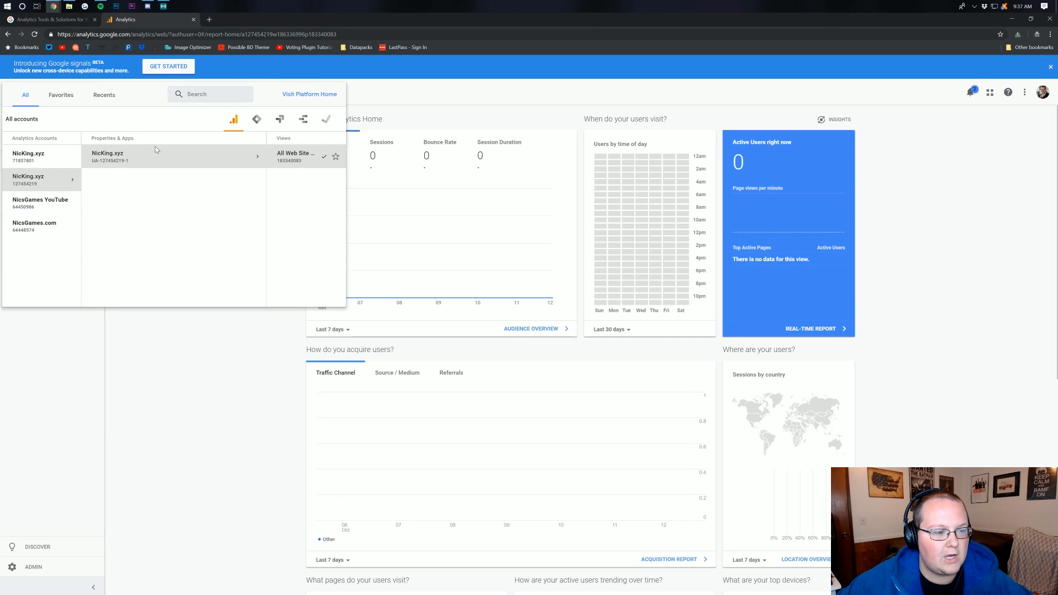
click(244, 353)
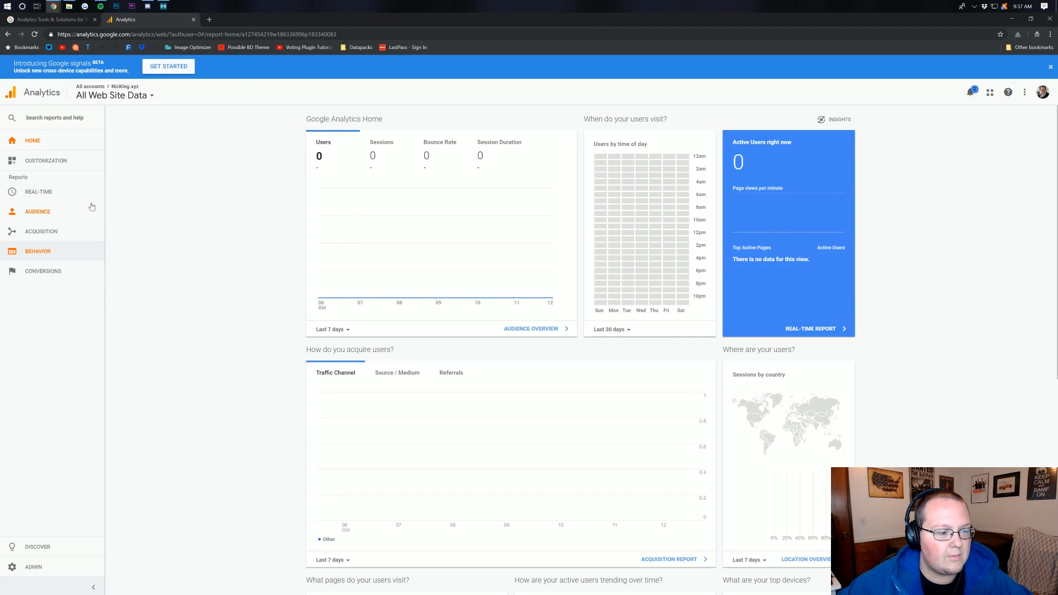
Open the Audience Demographics overview and enable the Demographics and Interest Reports
click(60, 211)
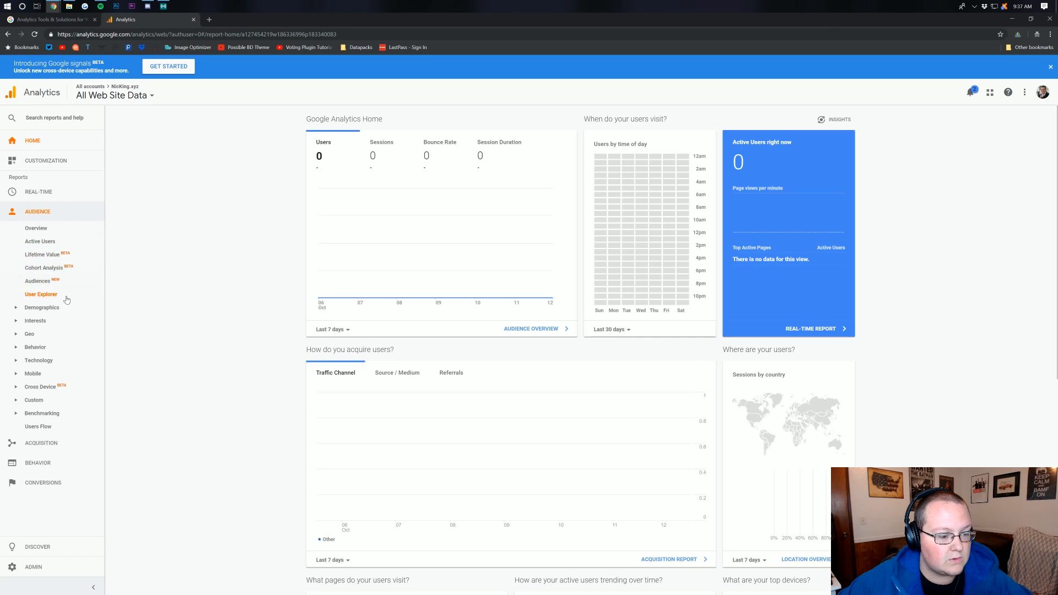
click(44, 307)
click(43, 322)
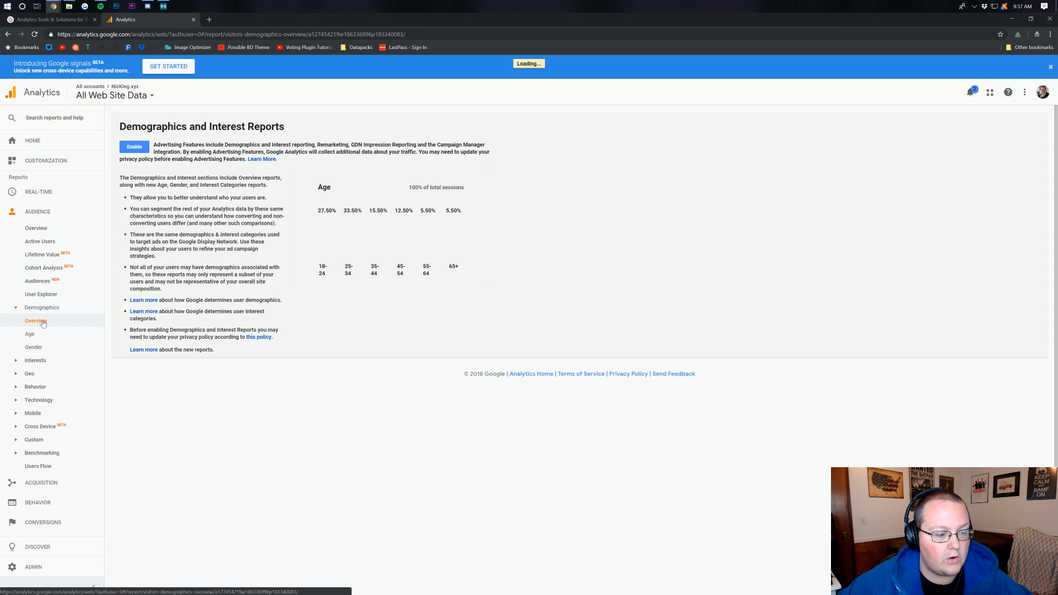
click(134, 147)
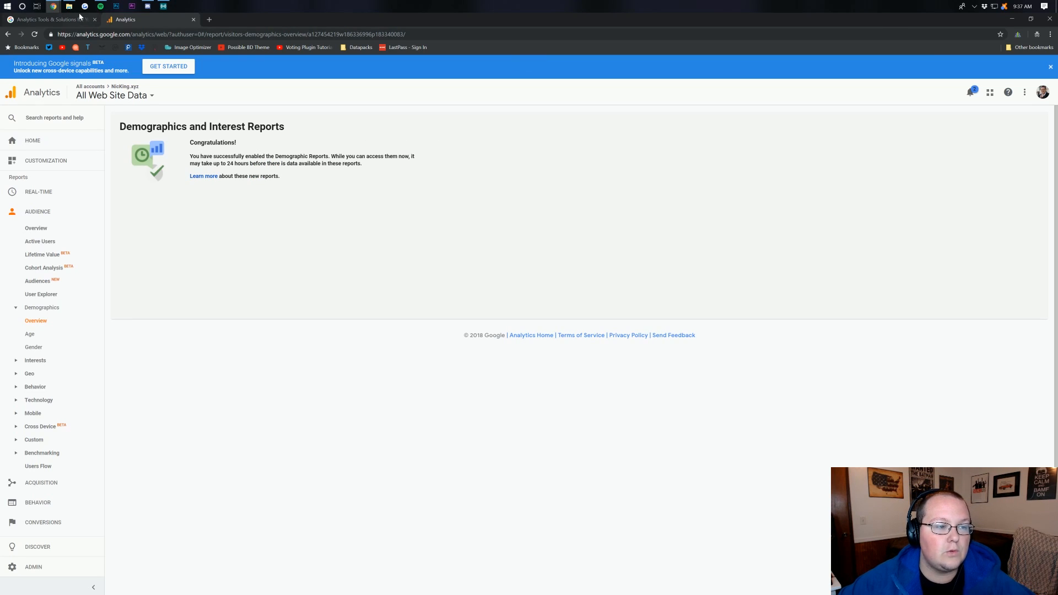
Switch back to the WordPress window and save the MonsterInsights Demographics settings
click(54, 7)
click(66, 30)
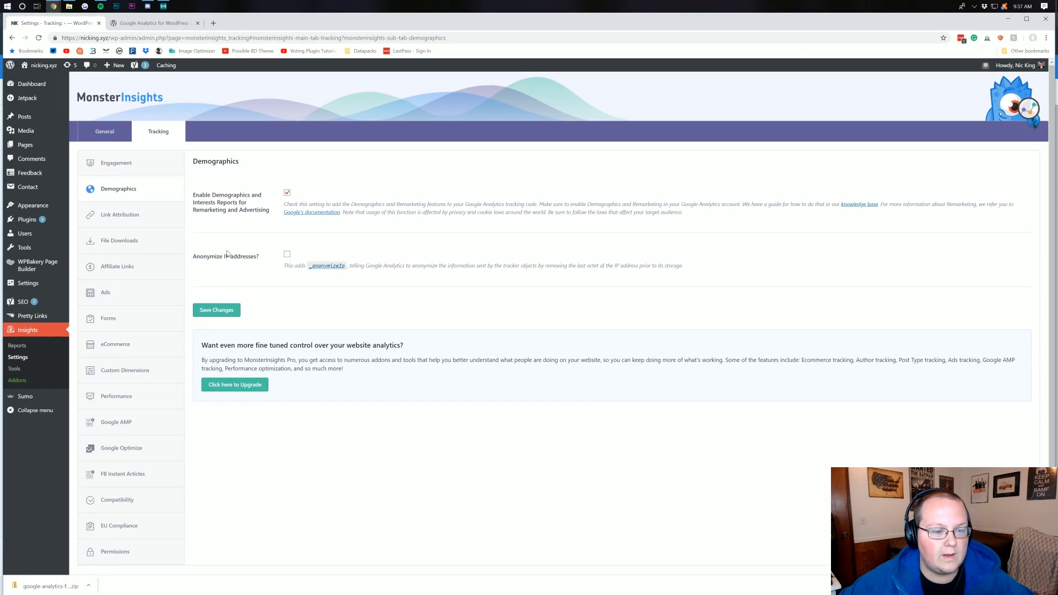
click(218, 313)
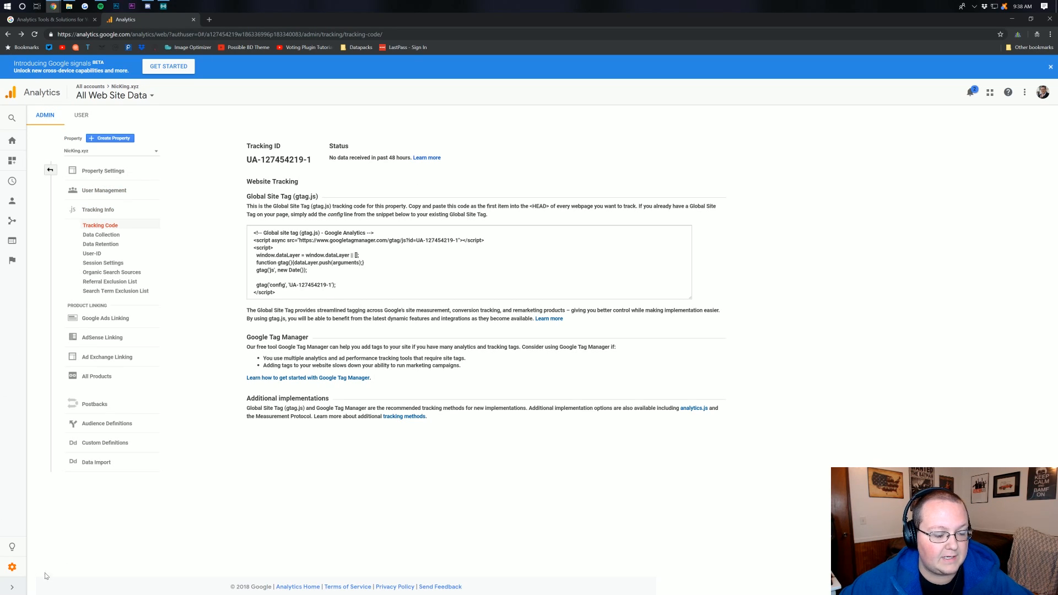
Open the property's tracking code from the Google Analytics admin settings and copy the entire Global Site Tag snippet
click(12, 568)
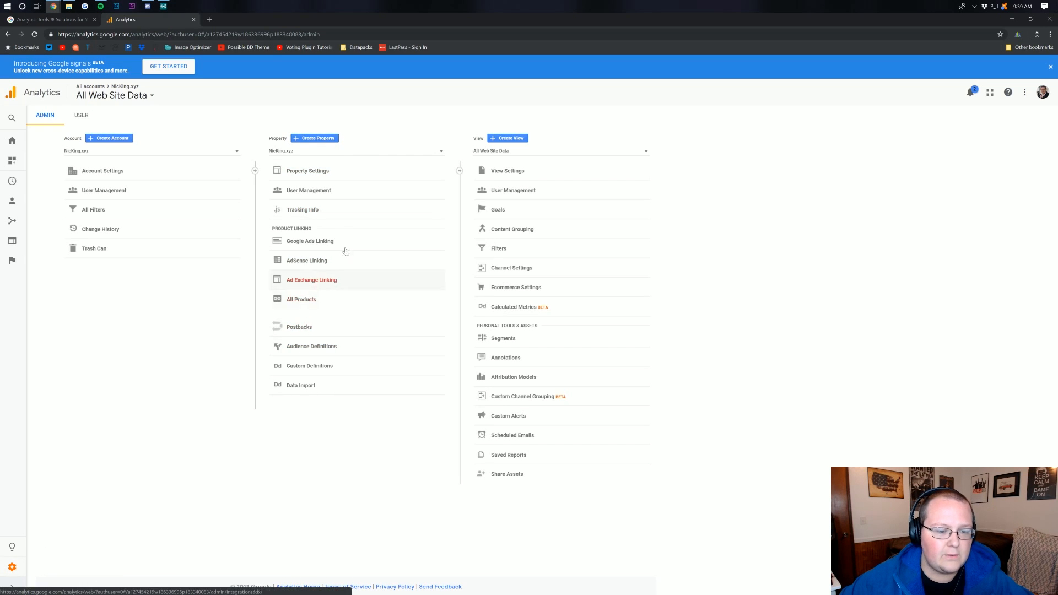
click(332, 214)
click(316, 226)
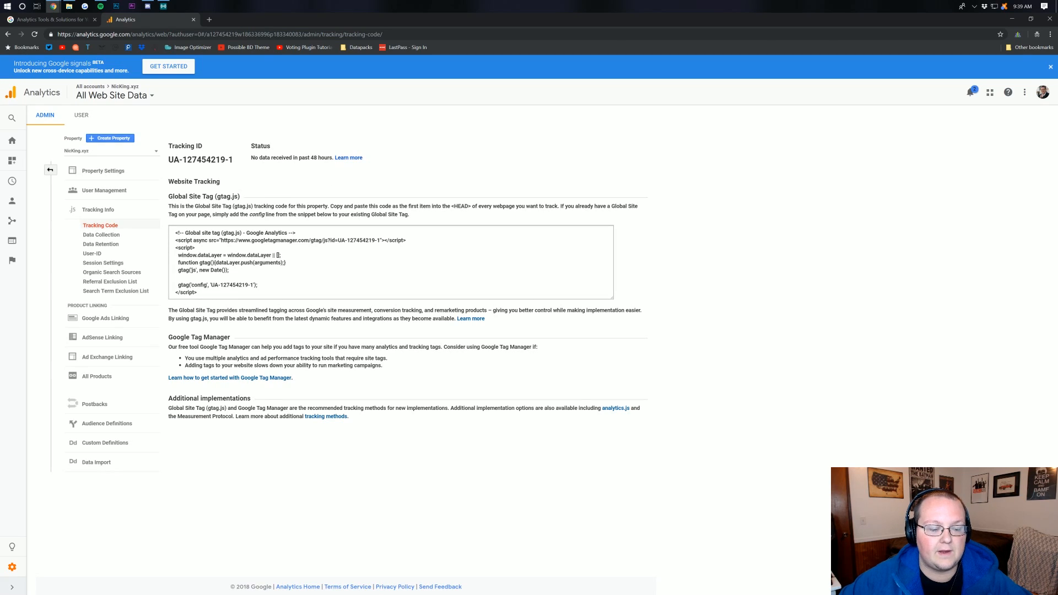
click(331, 263)
right_click(236, 258)
click(248, 264)
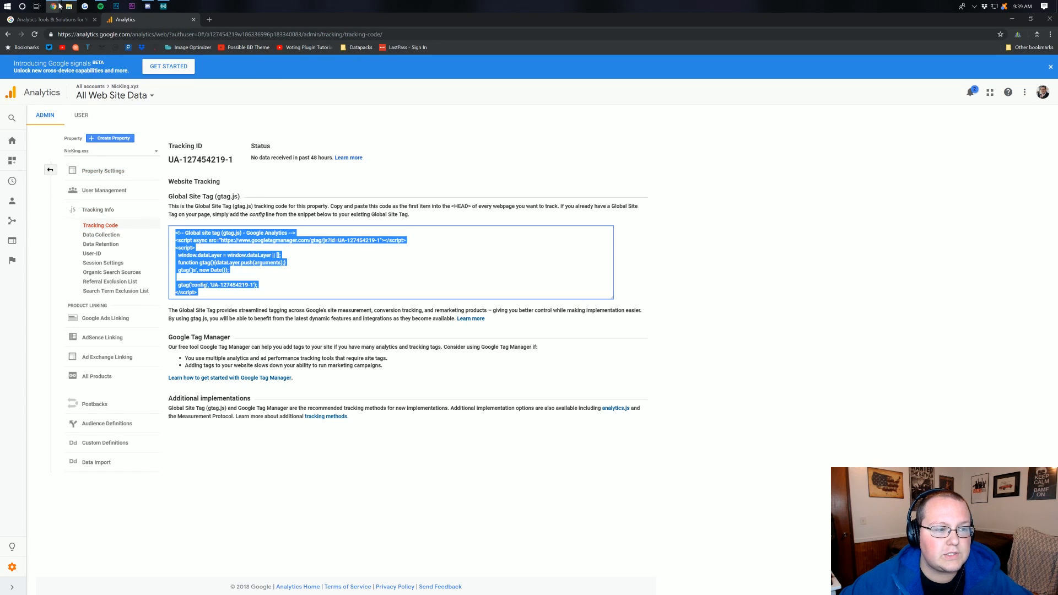
Switch to the WordPress theme editor window and open the Tracks theme's Theme Header file (header.php)
mouse_move(53, 6)
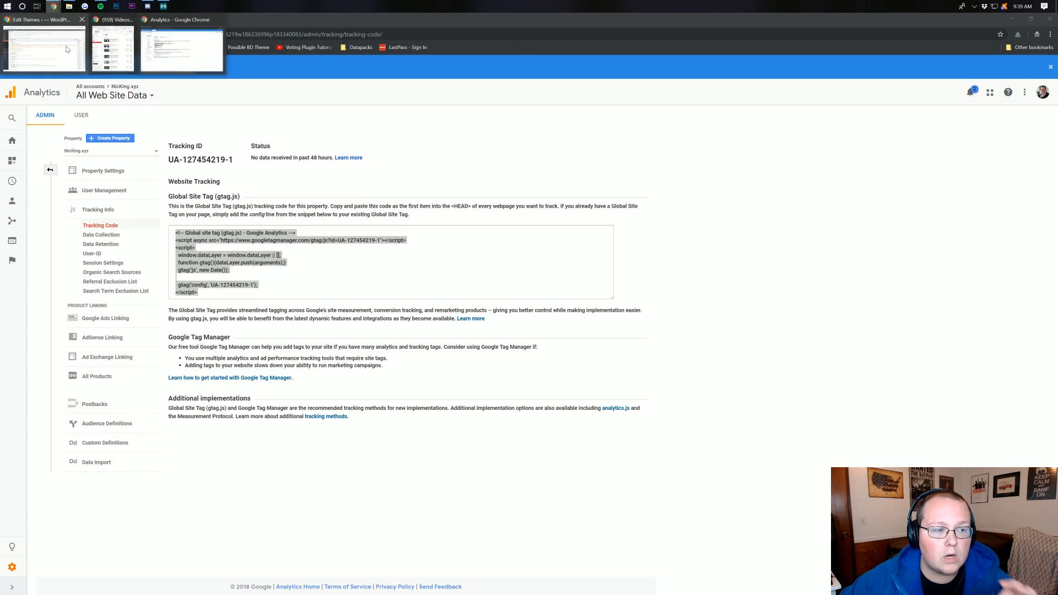
click(44, 49)
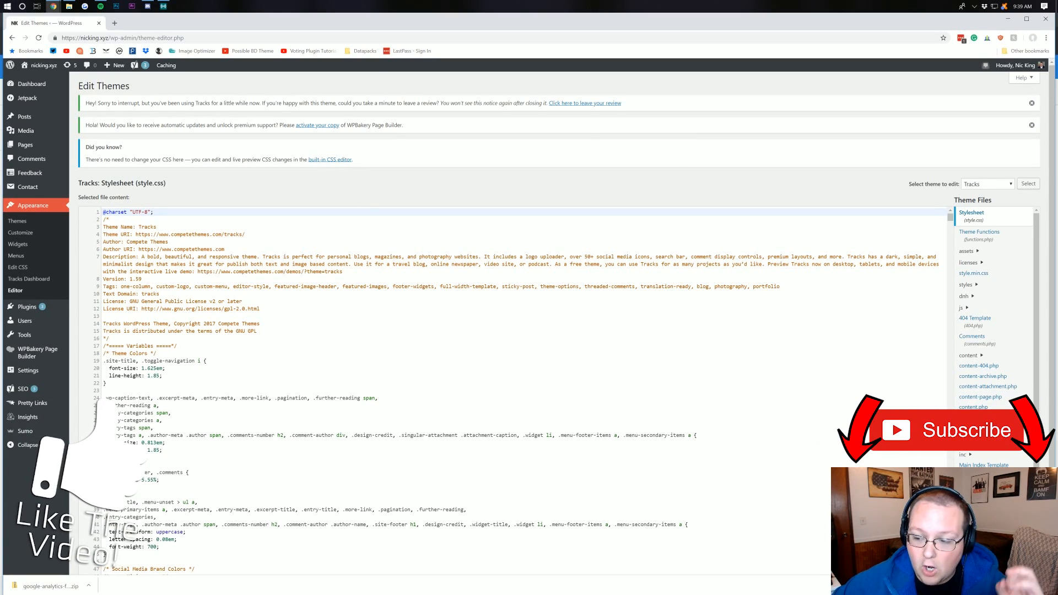
scroll(978, 339, down, 1)
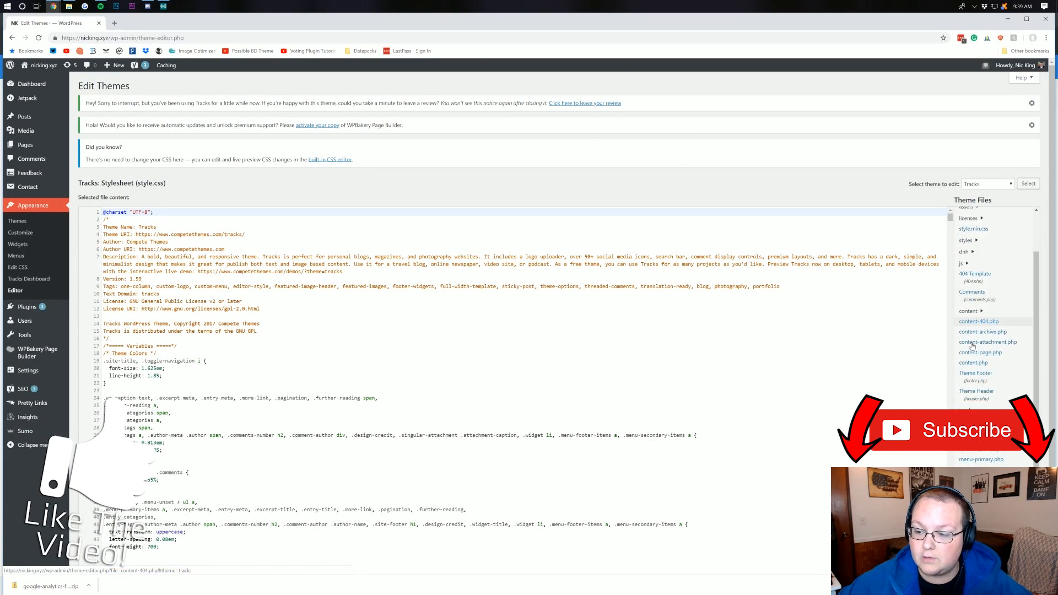
scroll(973, 346, down, 1)
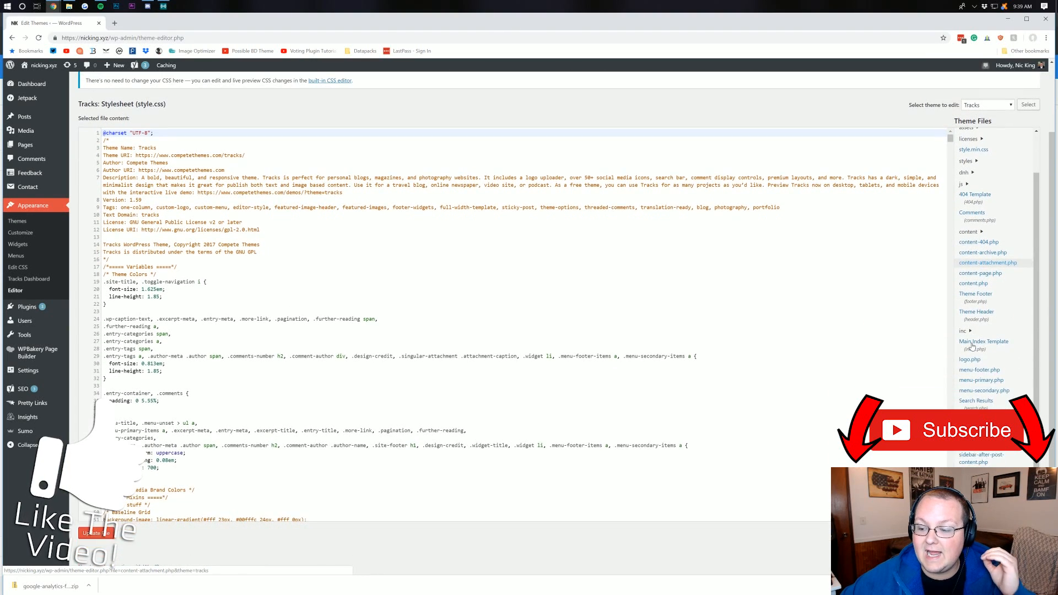
click(973, 343)
scroll(973, 346, up, 1)
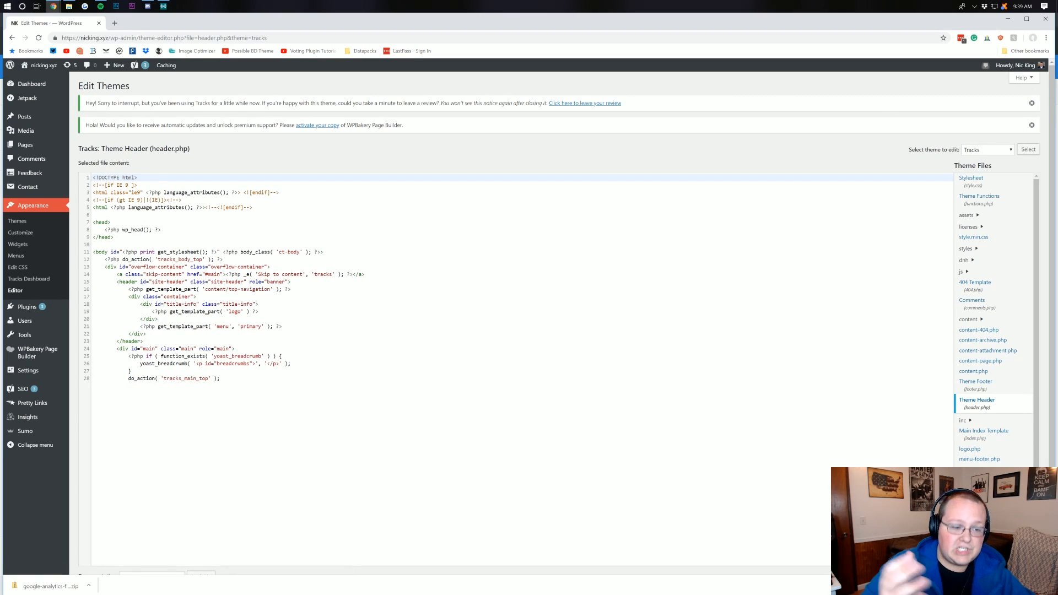
Paste the copied Global Site Tag snippet on new lines between the wp_head call and the closing head tag, and update header.php
scroll(516, 342, down, 2)
scroll(516, 342, up, 2)
scroll(516, 342, down, 2)
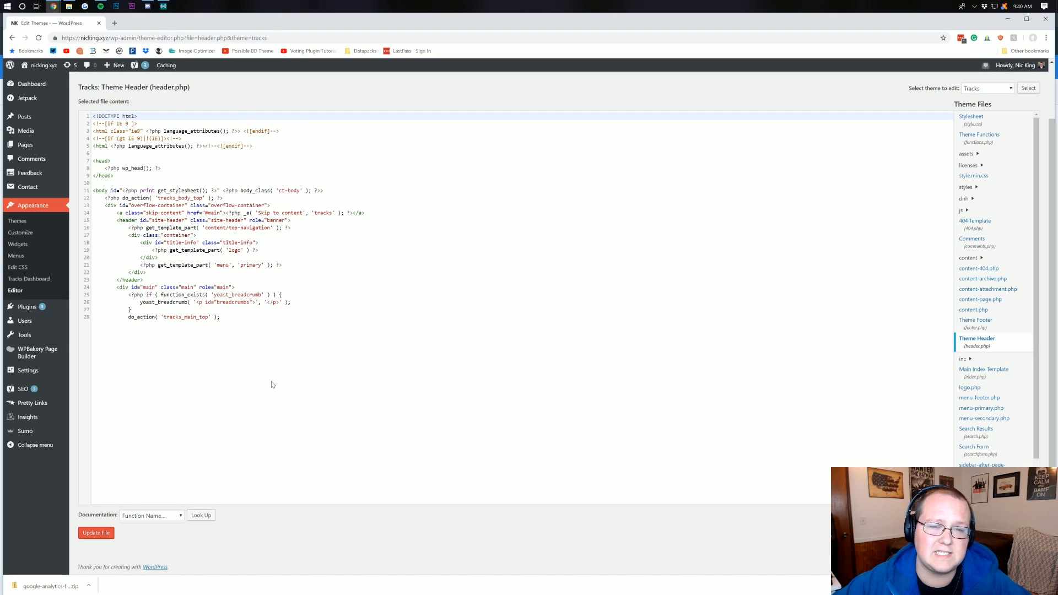
click(110, 161)
click(161, 168)
click(94, 184)
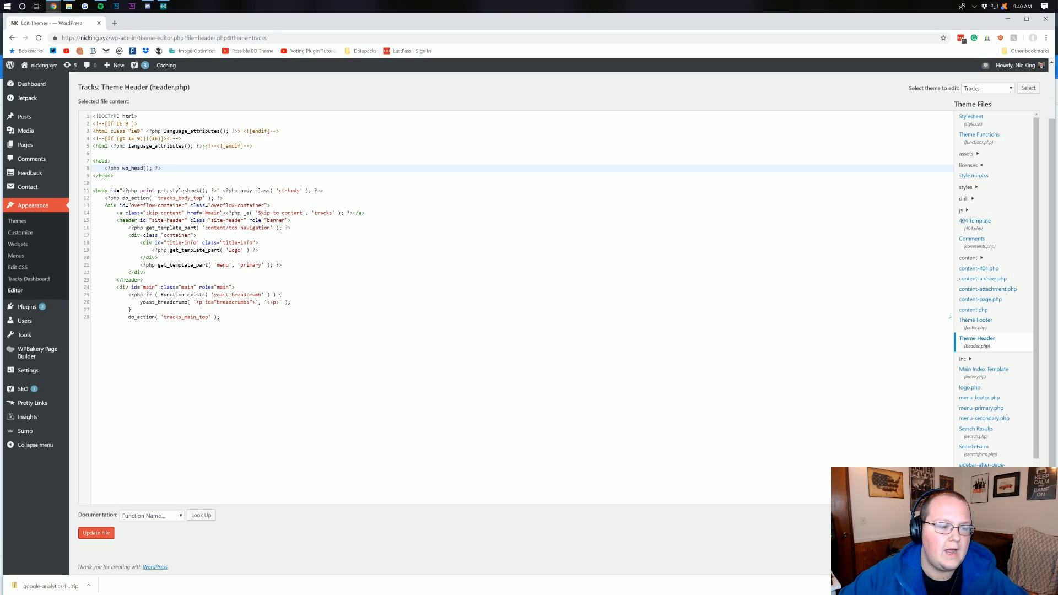
key(Return)
key(Return)
key(Return)
key(ctrl+v)
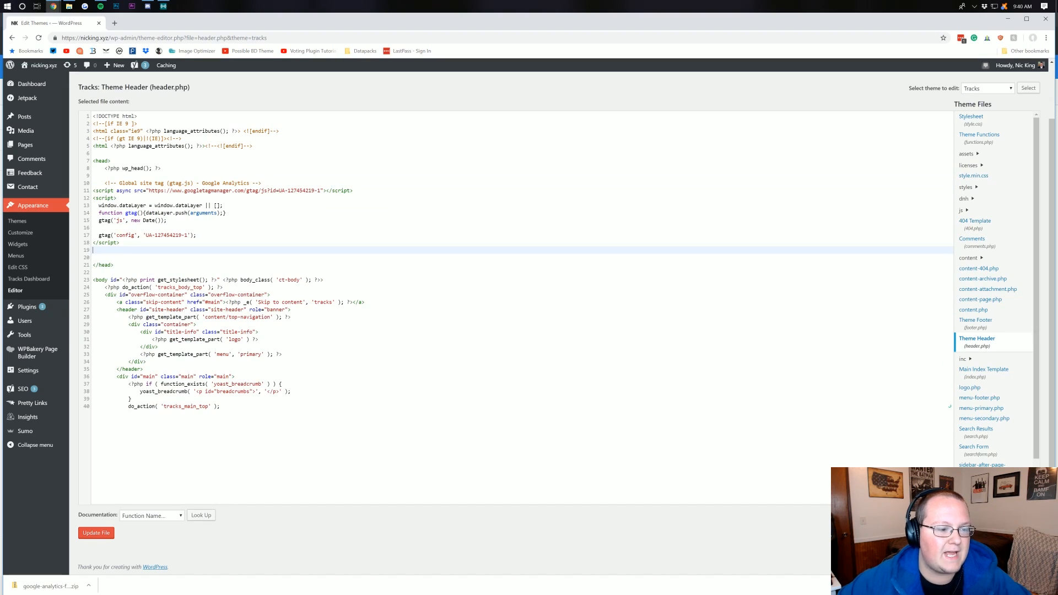
click(98, 535)
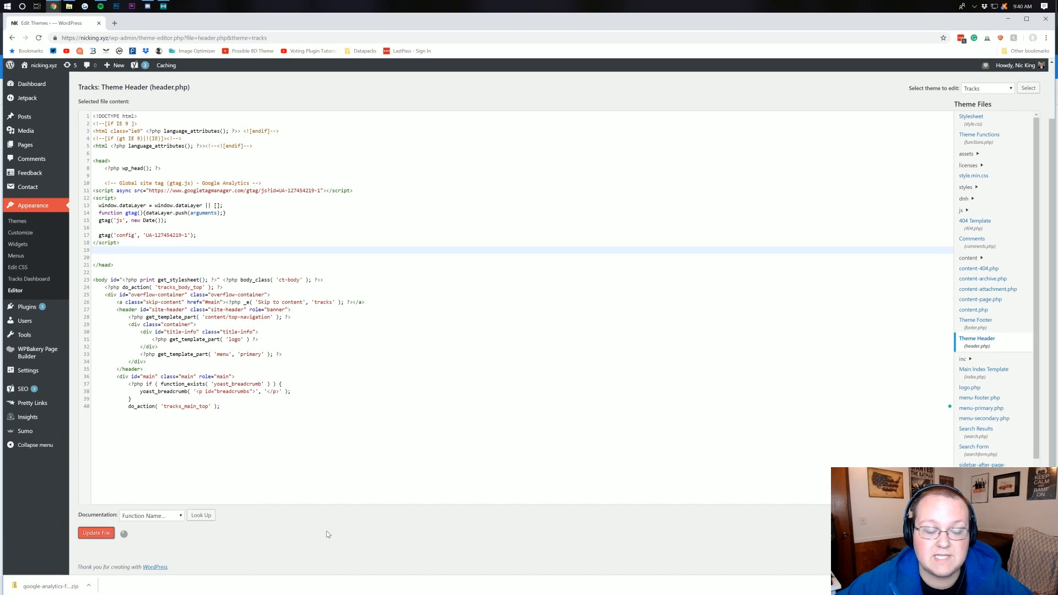
drag(120, 243, 86, 194)
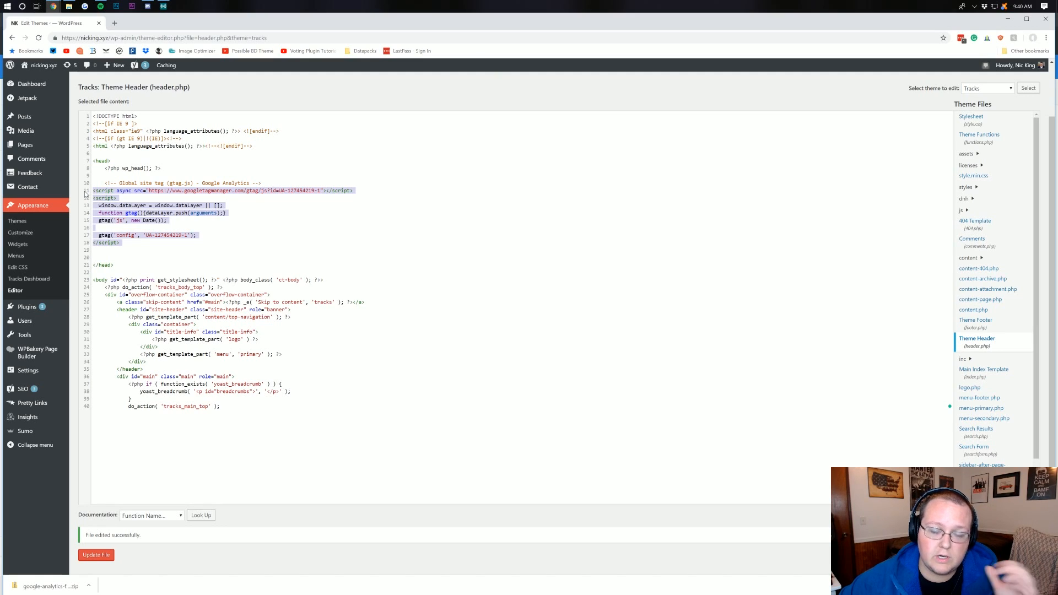